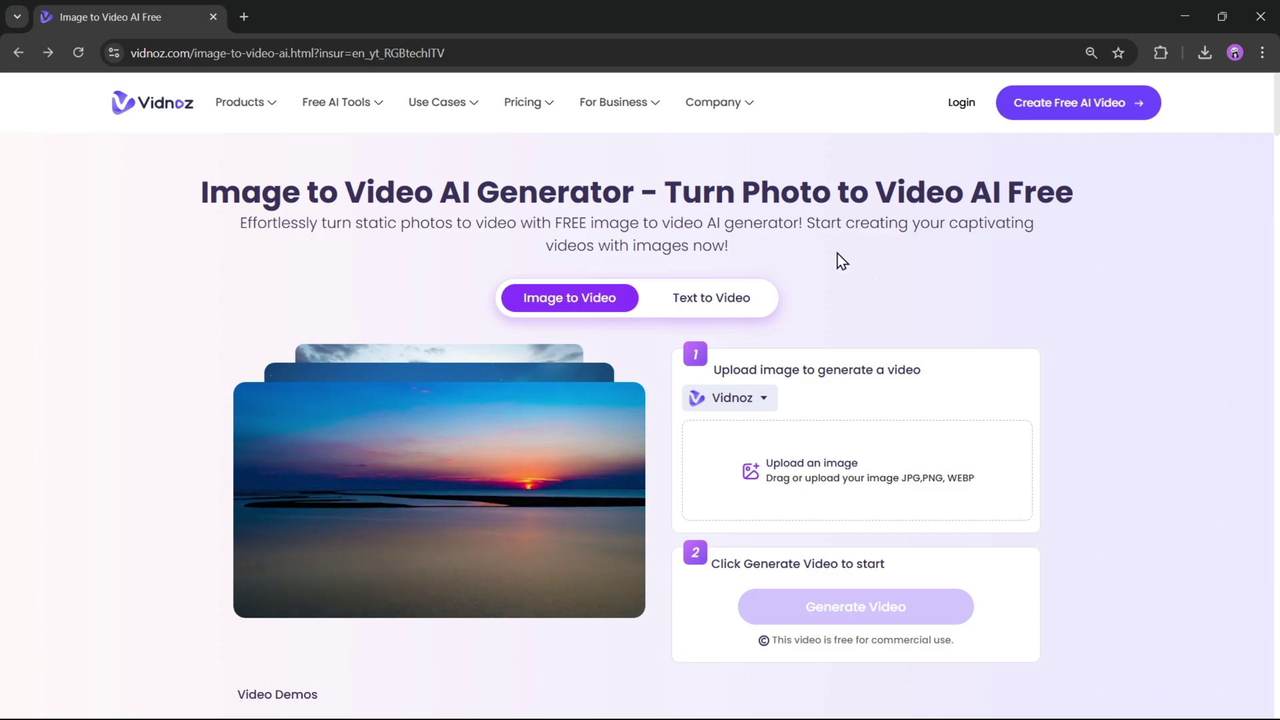
# Log in to Vidnoz AI with a Google account via Create Free AI Video
pyautogui.scroll(-10, 542, 597)
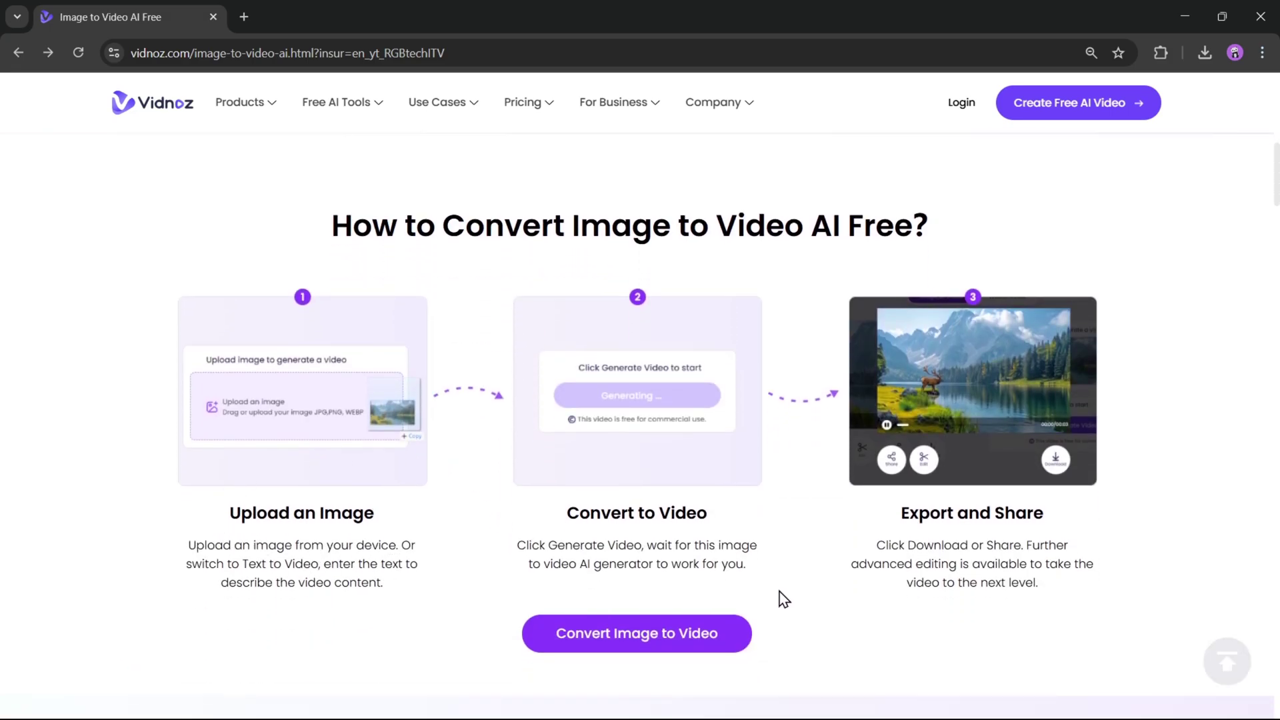
pyautogui.scroll(-8, 907, 616)
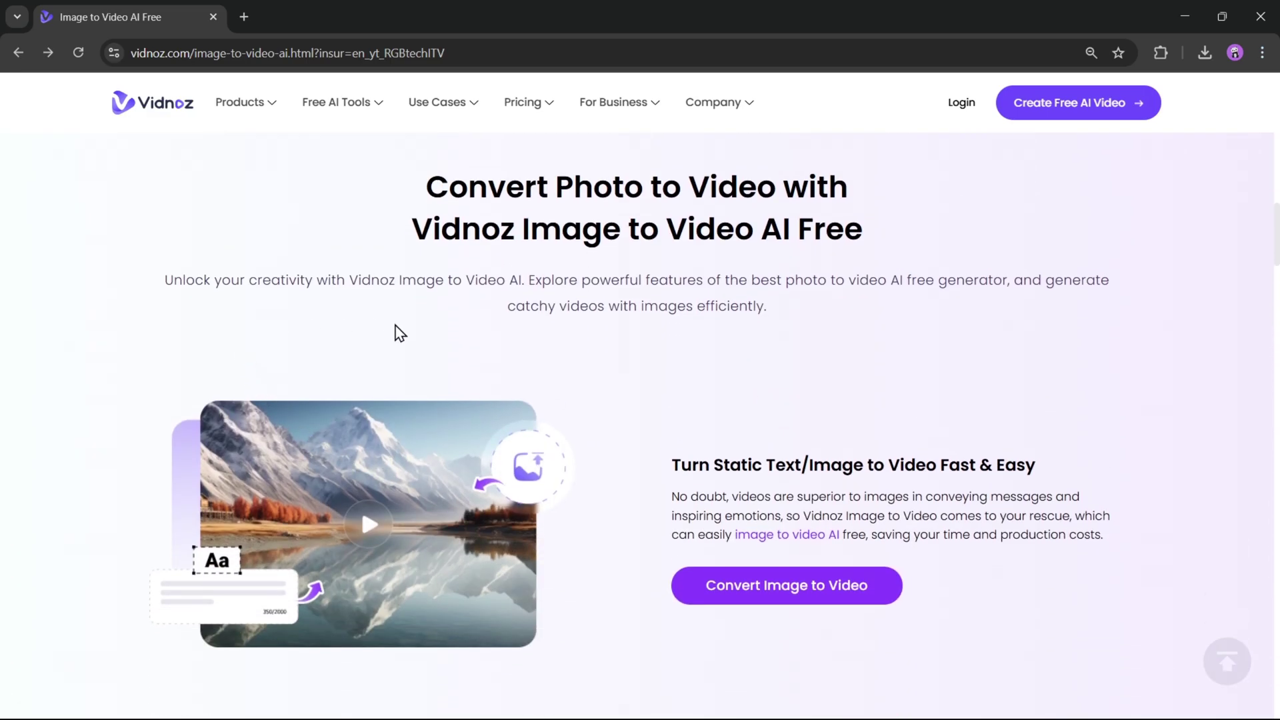
pyautogui.scroll(-6, 823, 361)
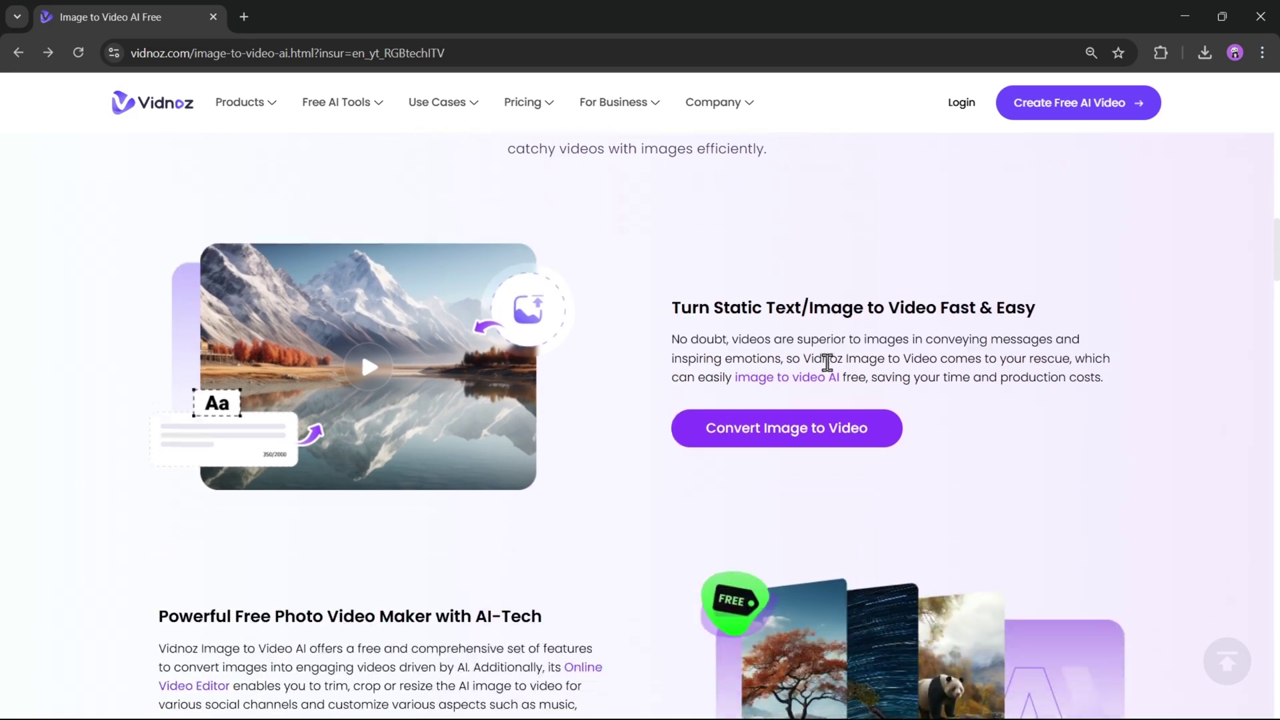
pyautogui.scroll(-4, 600, 479)
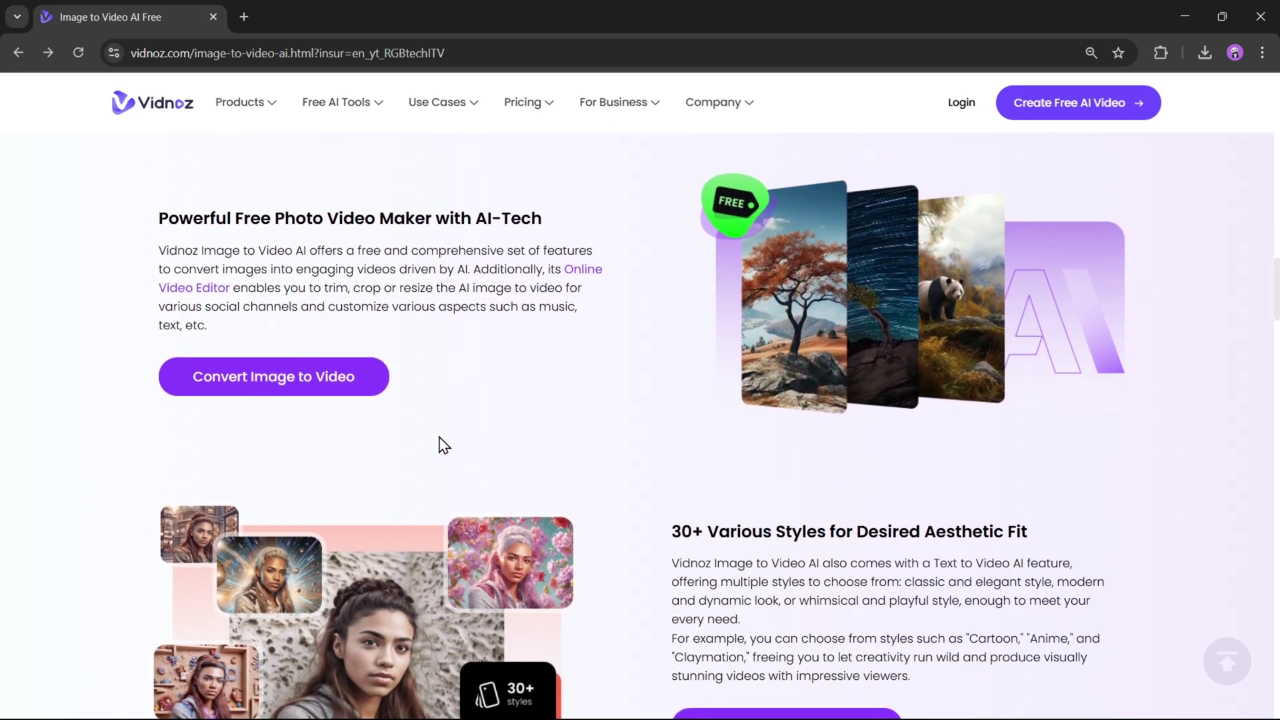
pyautogui.scroll(-6, 638, 413)
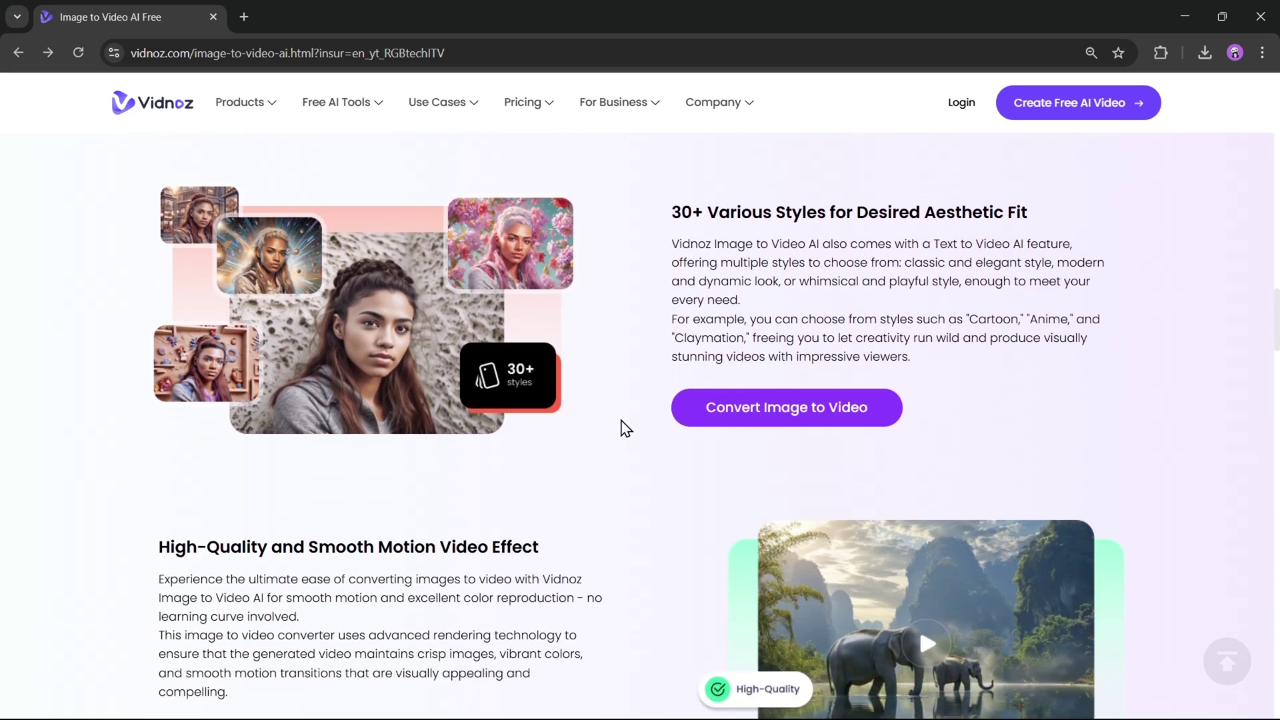
pyautogui.scroll(-1, 626, 432)
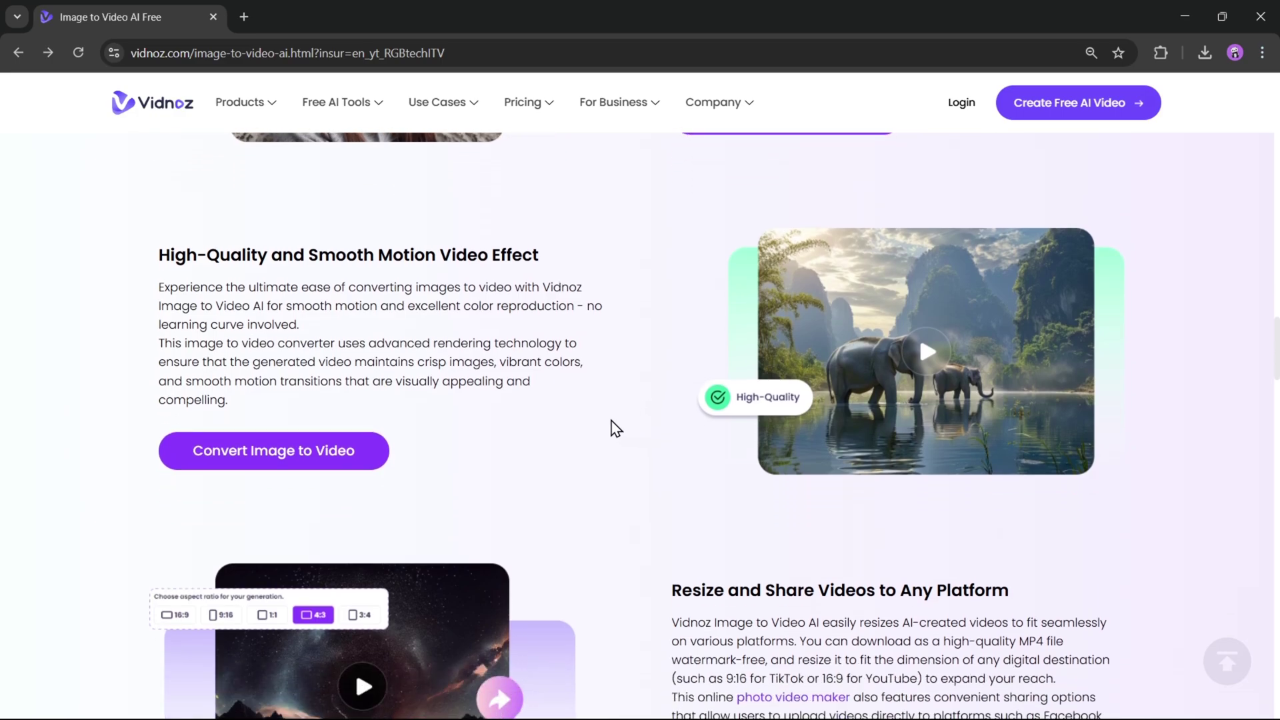
pyautogui.scroll(-5, 622, 402)
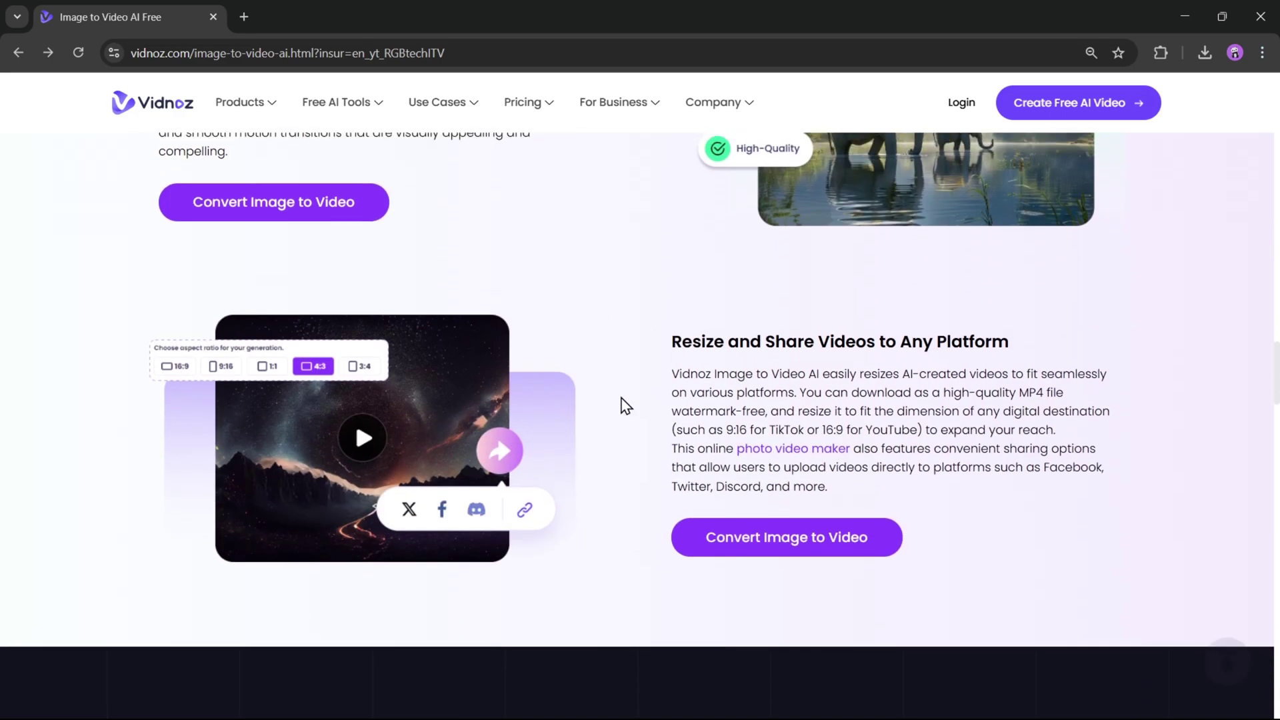
pyautogui.scroll(-2, 645, 523)
pyautogui.scroll(3, 1066, 500)
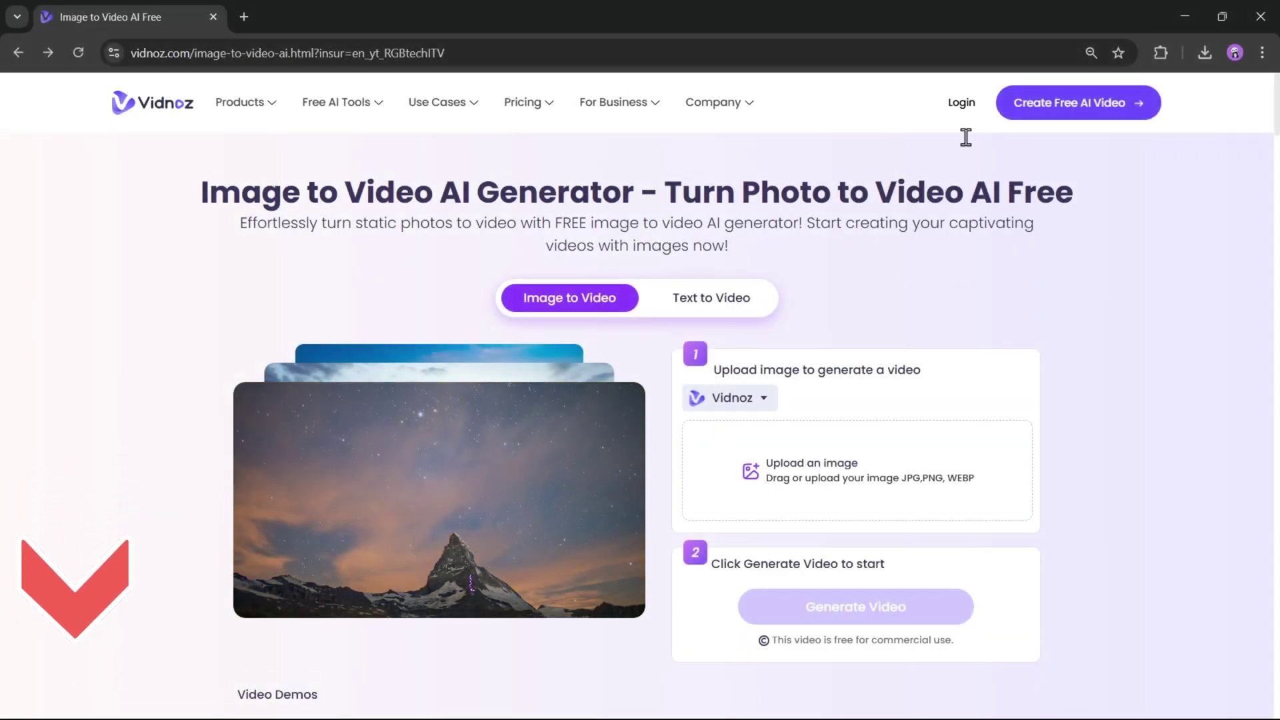
pyautogui.click(1093, 115)
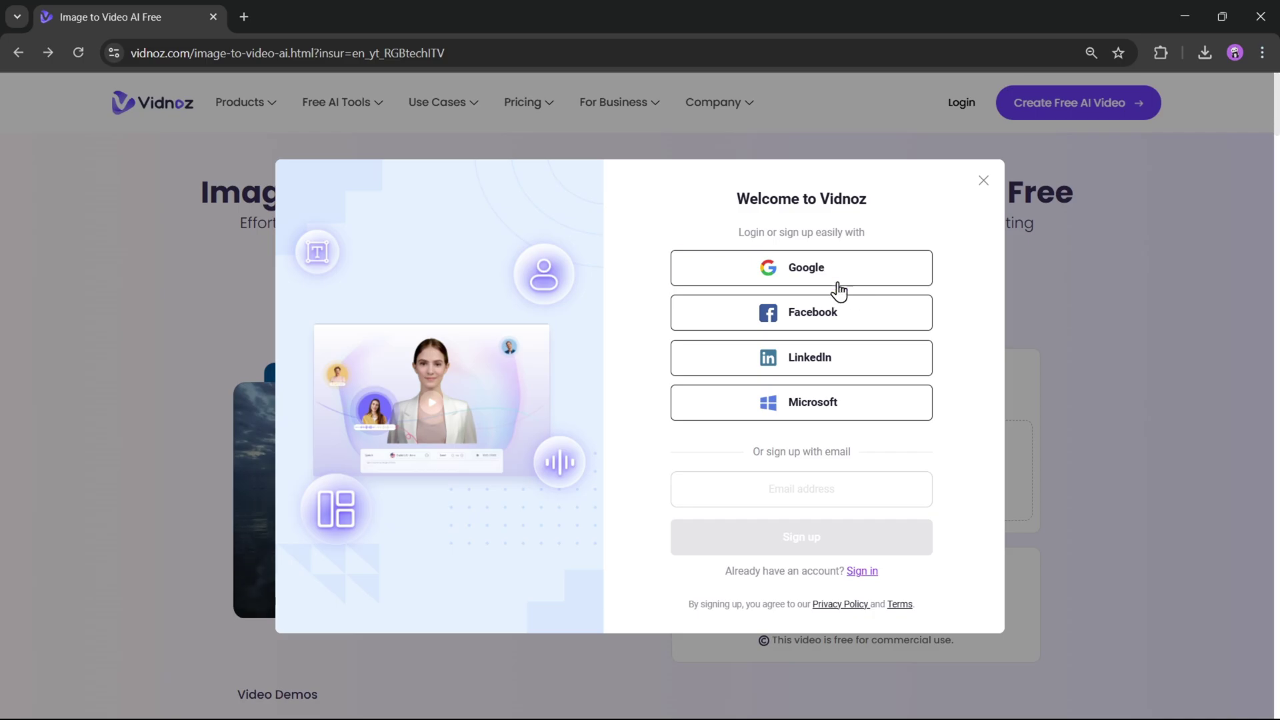
pyautogui.click(815, 283)
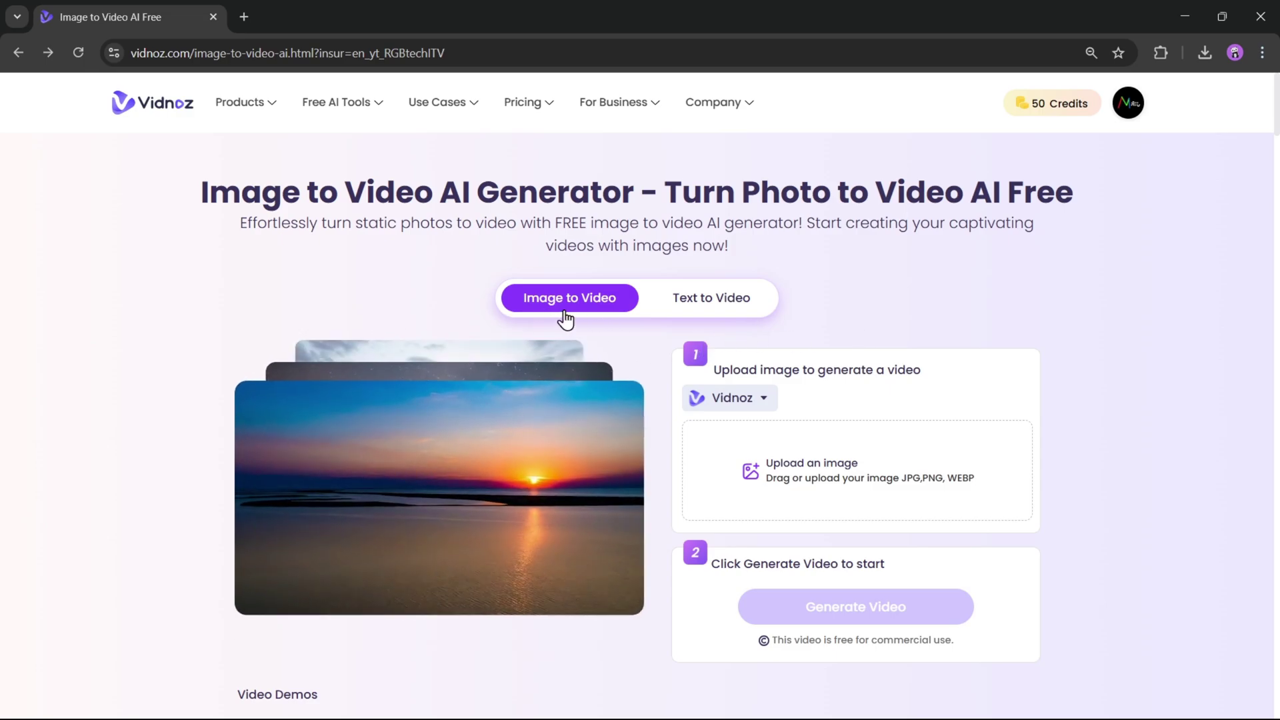
pyautogui.click(730, 312)
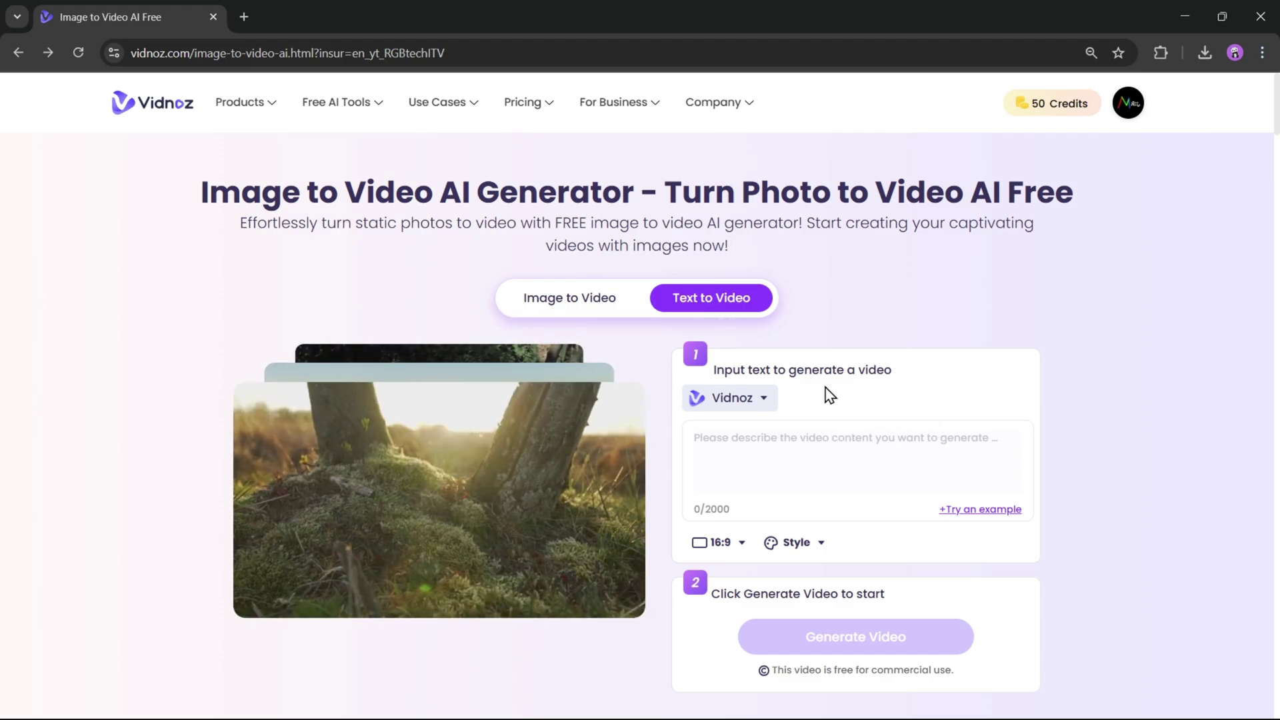
pyautogui.click(575, 309)
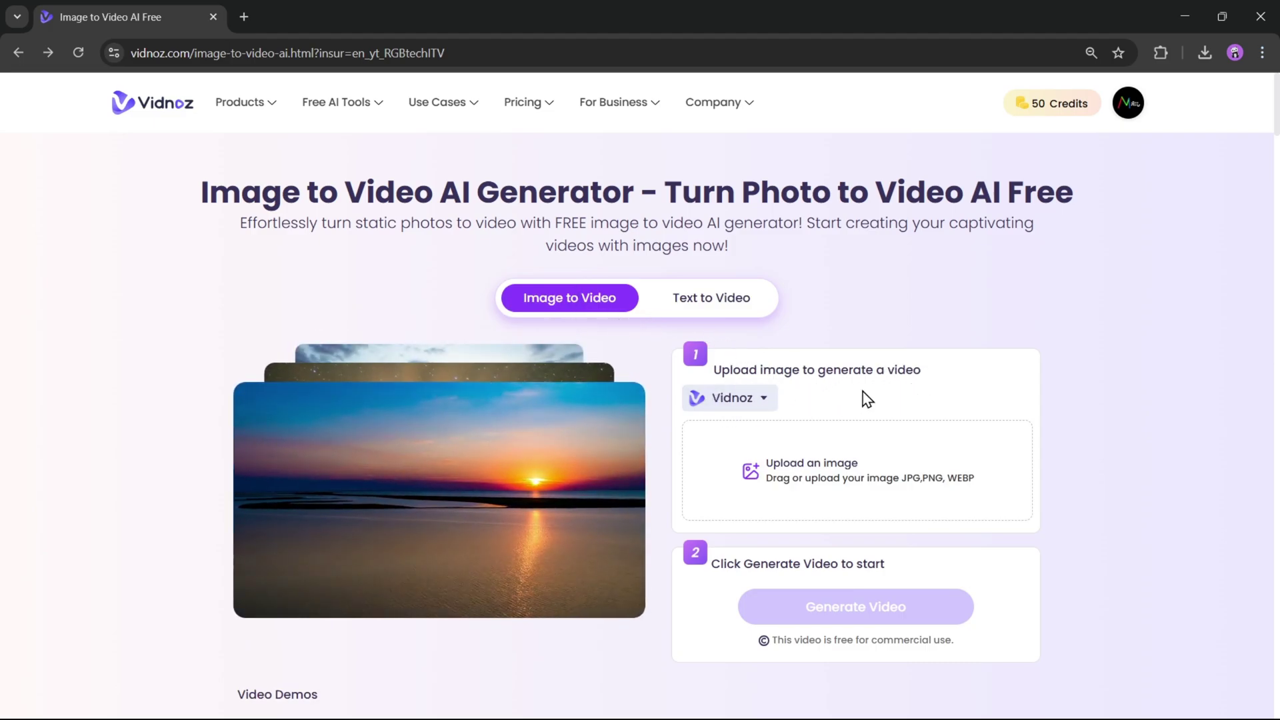
pyautogui.click(764, 398)
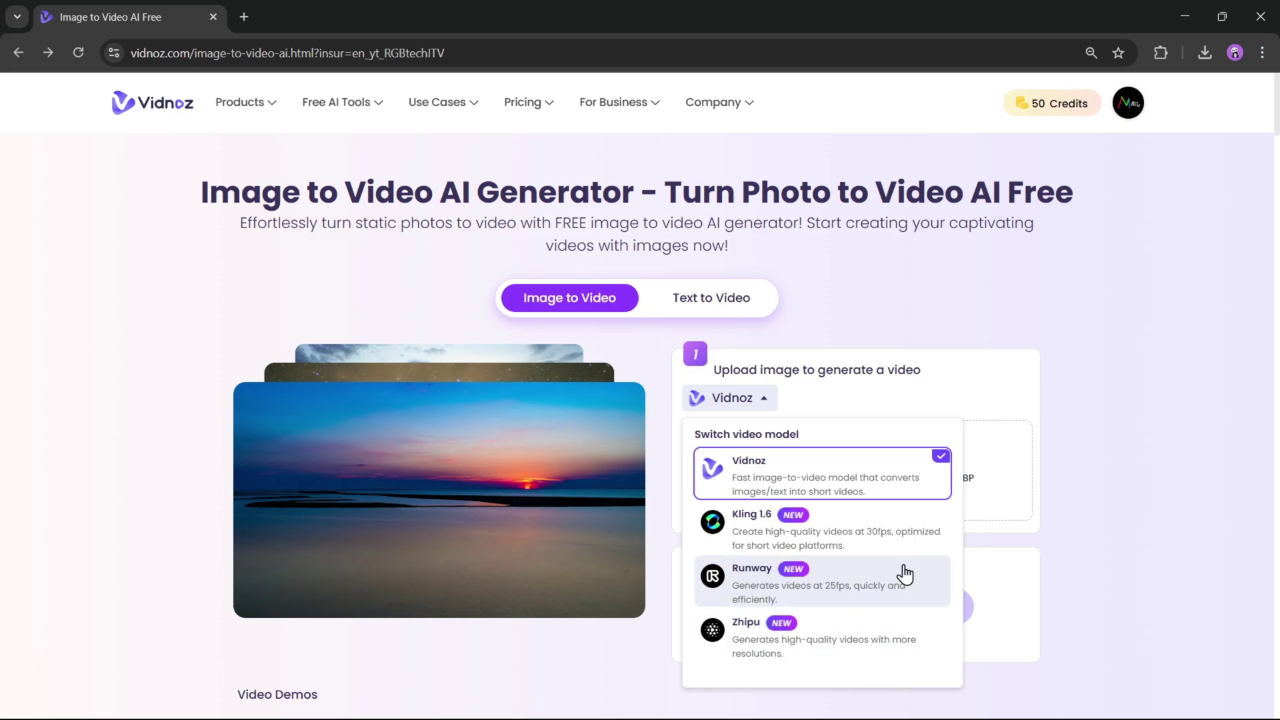
pyautogui.click(794, 398)
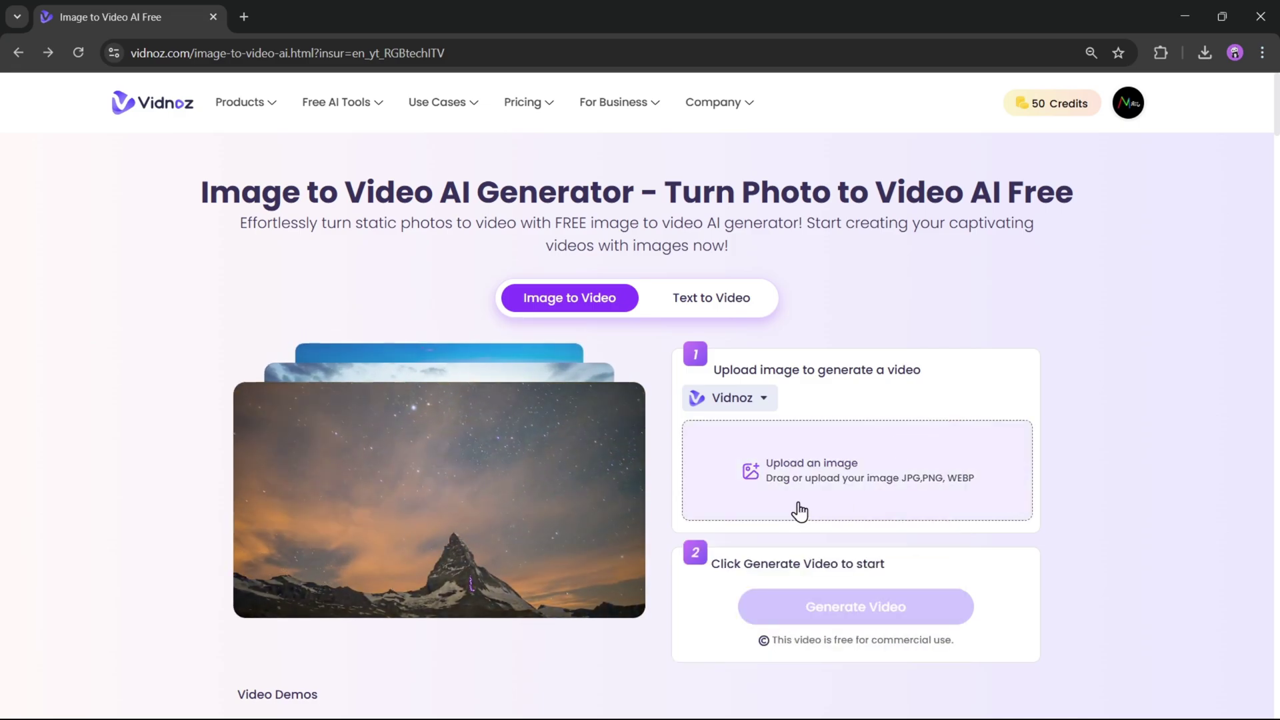
# Upload the snowy golden retriever photo from Downloads and select the Kling 1.6 model
pyautogui.click(812, 512)
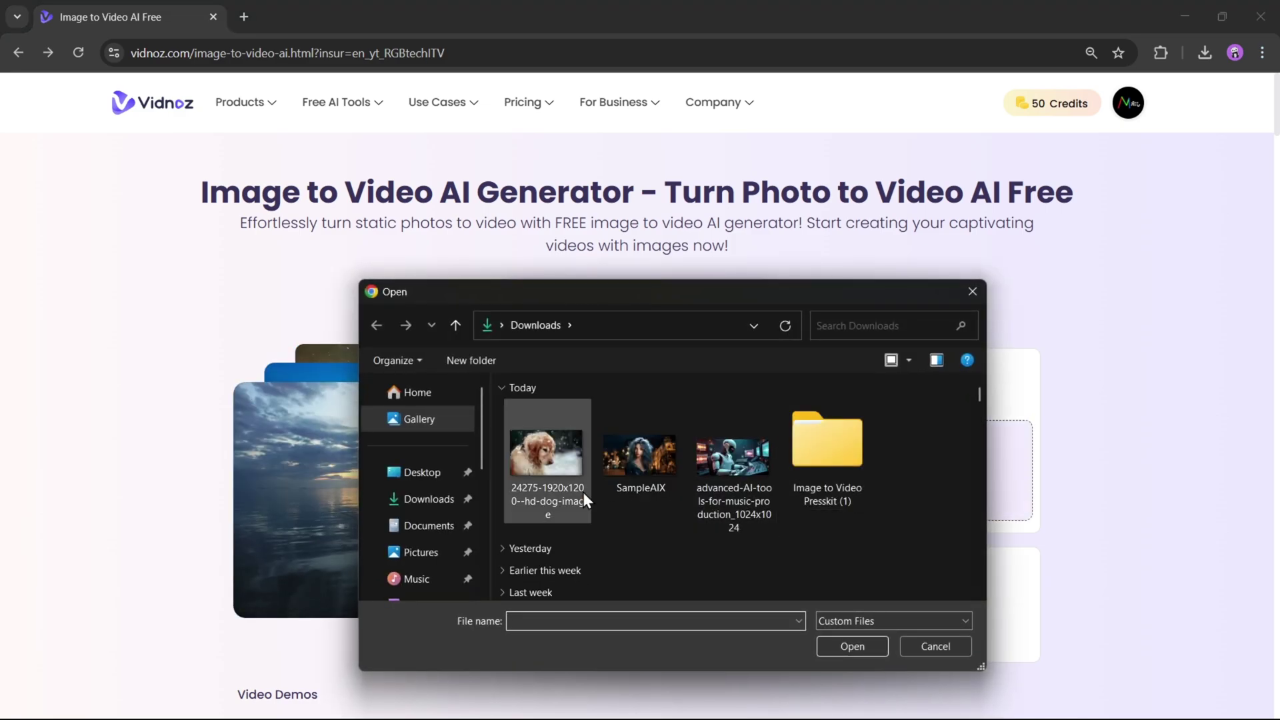
pyautogui.doubleClick(550, 464)
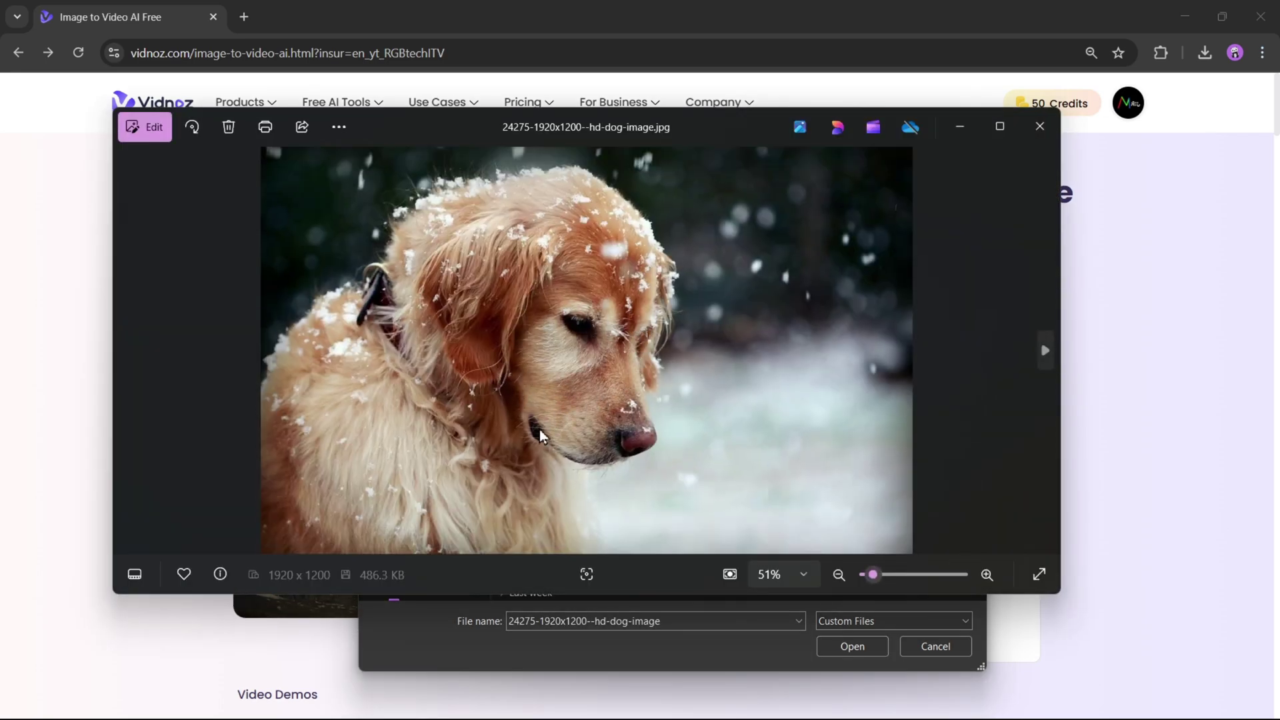
pyautogui.click(1039, 126)
pyautogui.click(849, 644)
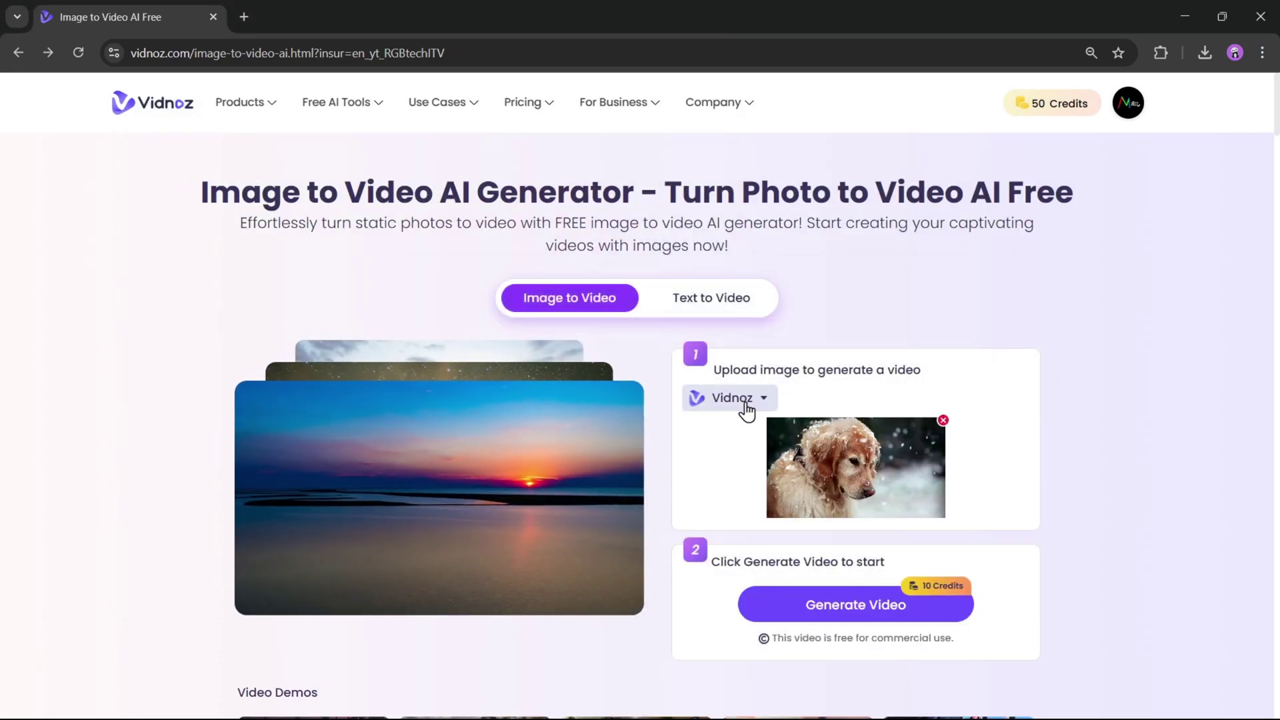
pyautogui.click(741, 404)
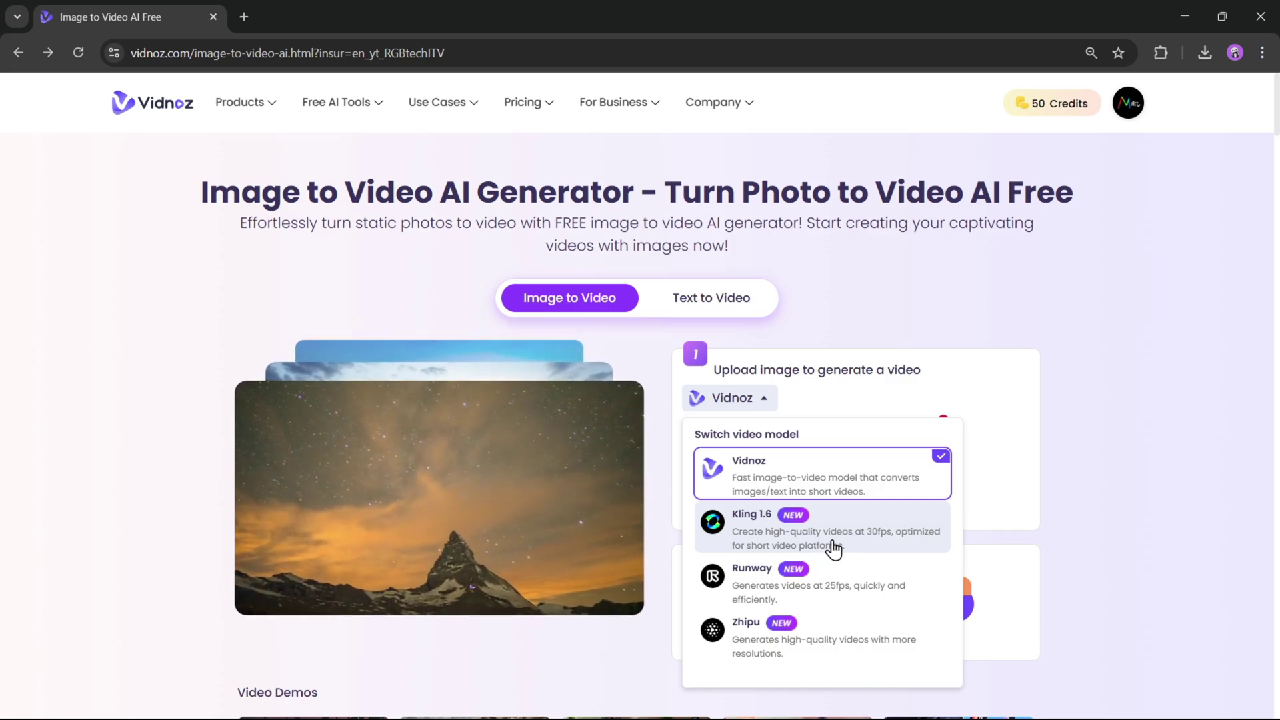
pyautogui.click(833, 548)
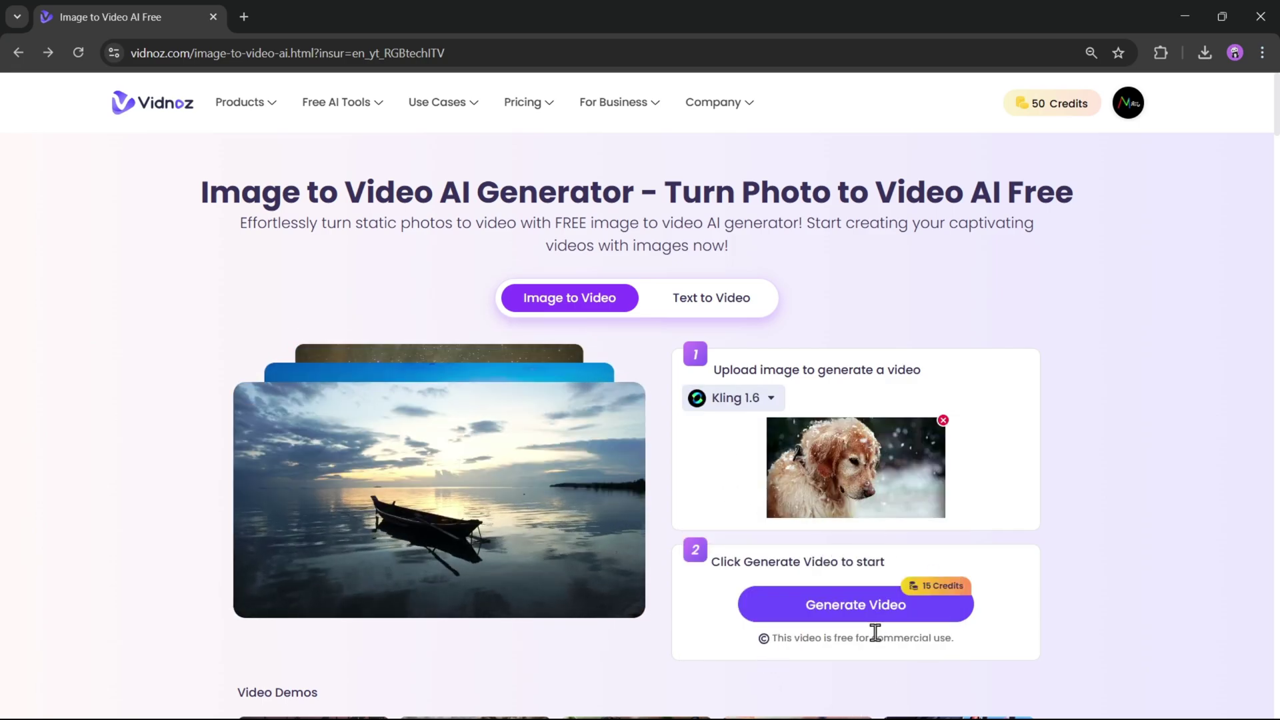
# Generate a 5-second Kling 1.6 video from the dog photo and preview it enlarged
pyautogui.click(866, 623)
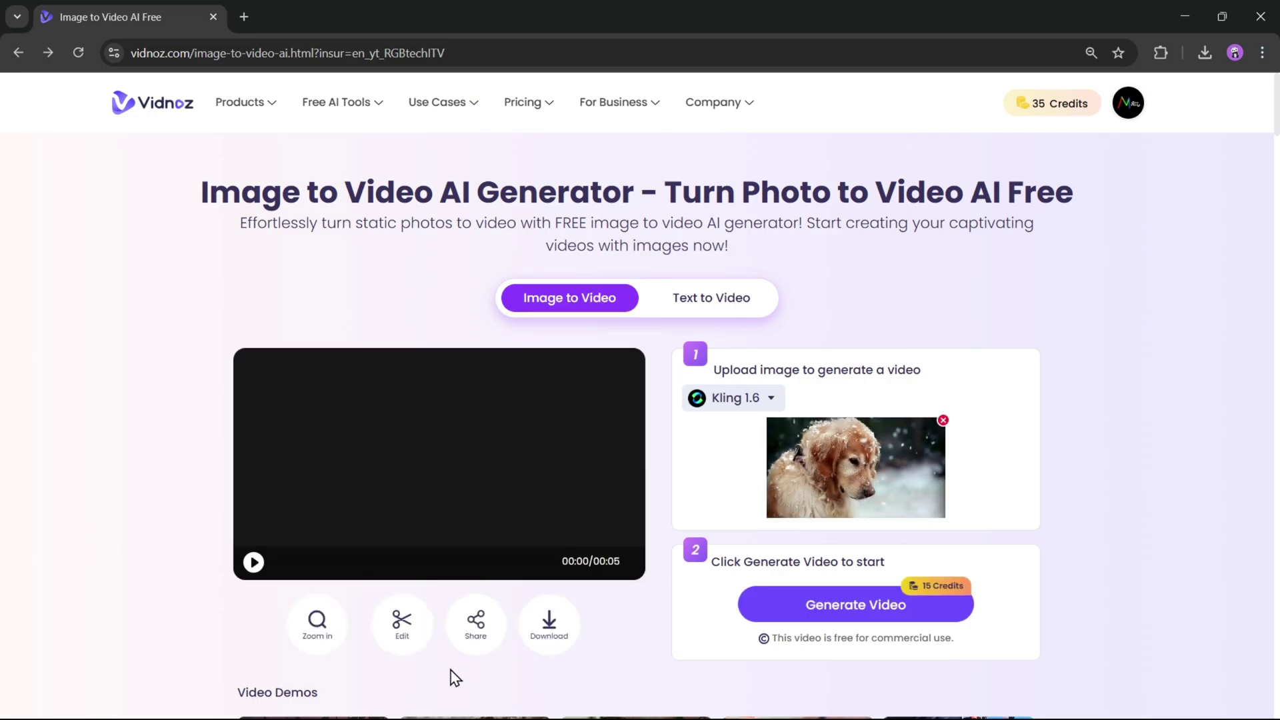
pyautogui.scroll(-1, 455, 677)
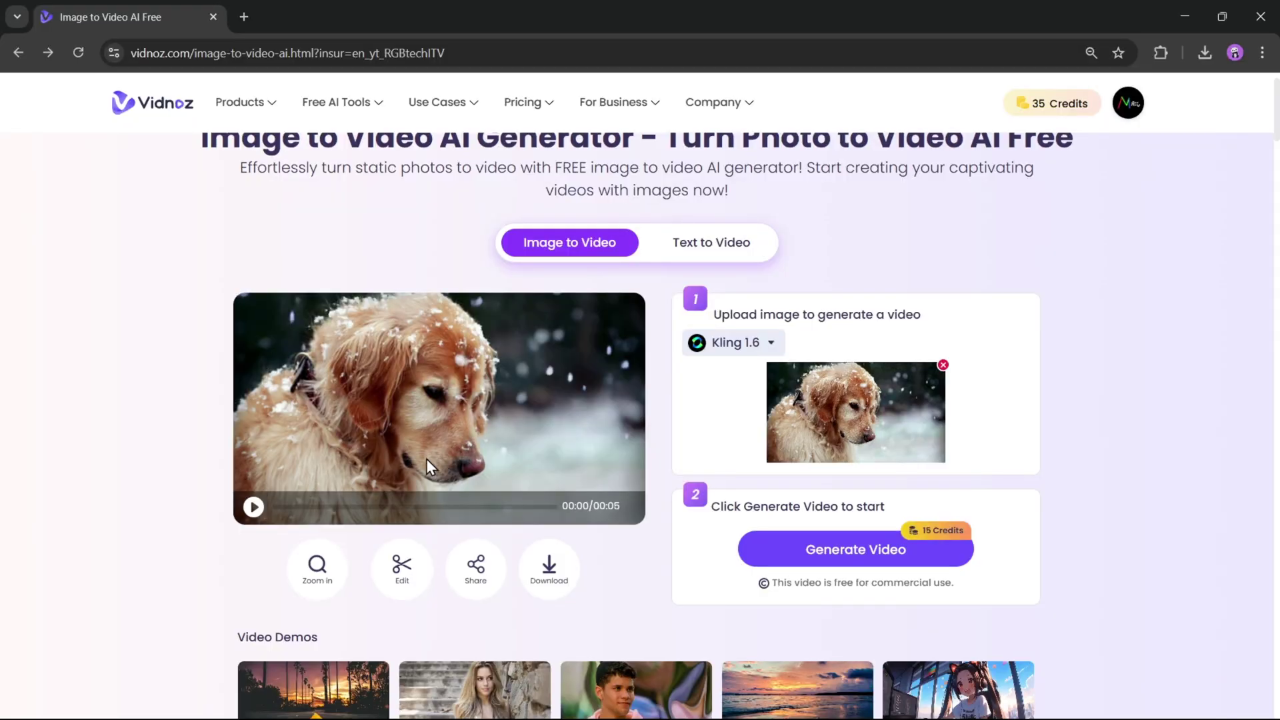
pyautogui.scroll(1, 318, 634)
pyautogui.click(318, 636)
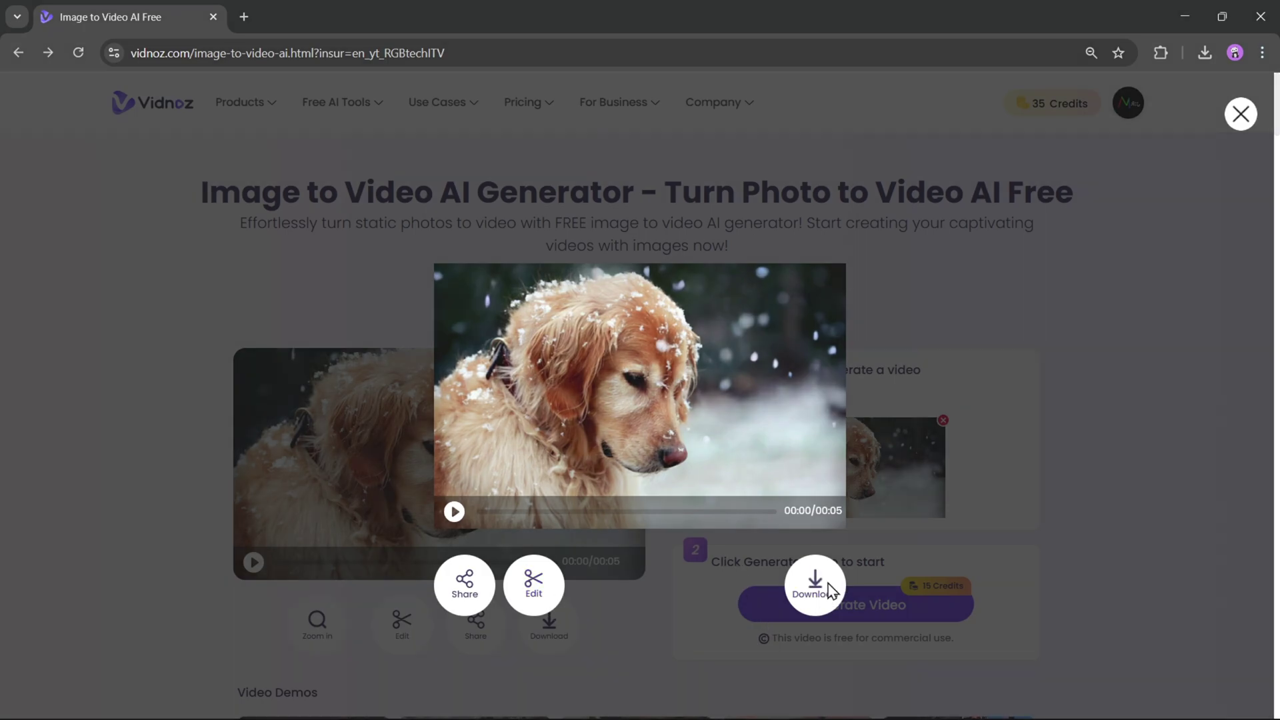
pyautogui.click(977, 430)
# Remove the uploaded dog photo and pick a new image to upload
pyautogui.click(943, 421)
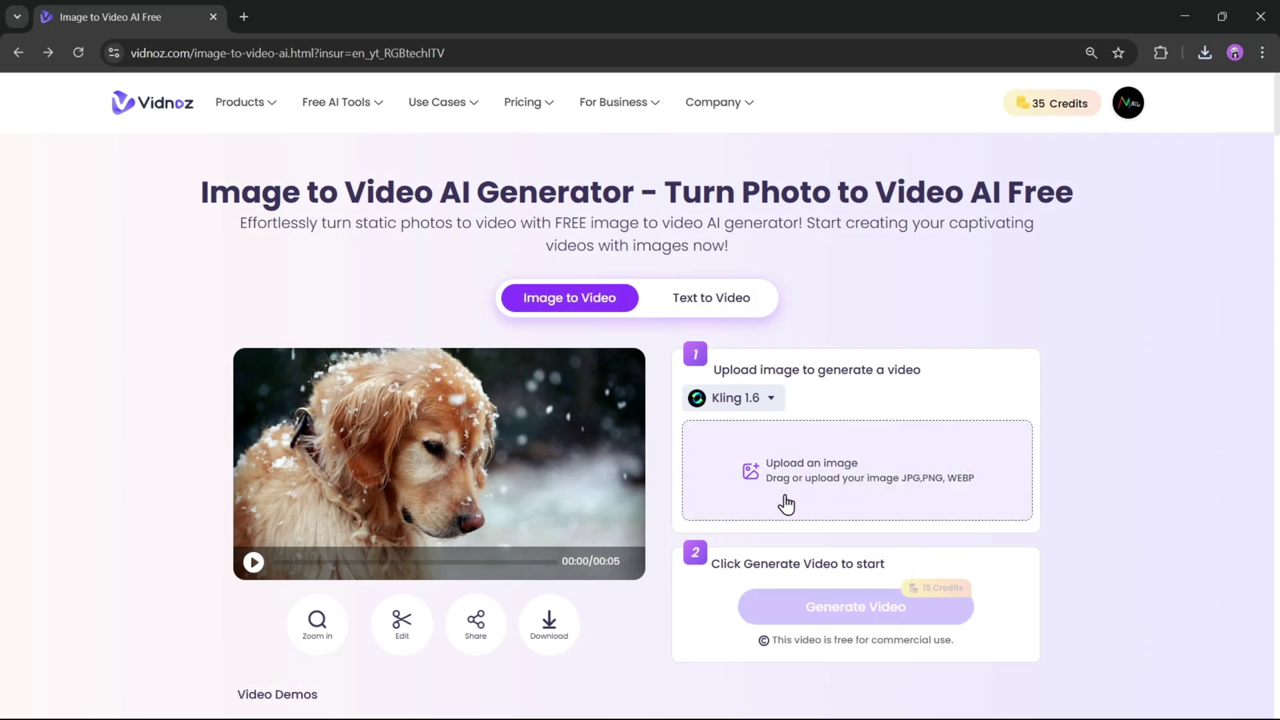
pyautogui.click(833, 494)
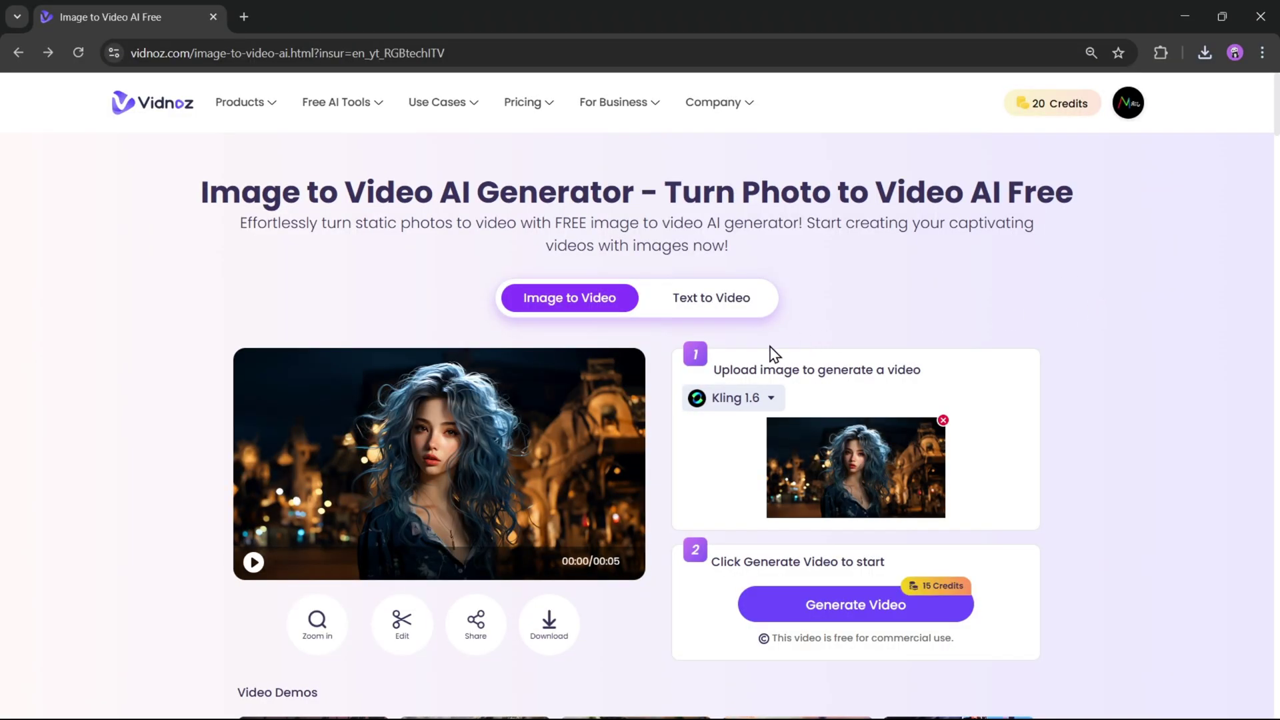
# Switch to Text to Video and fill the prompt with the palm-tree coastal breeze example
pyautogui.click(737, 307)
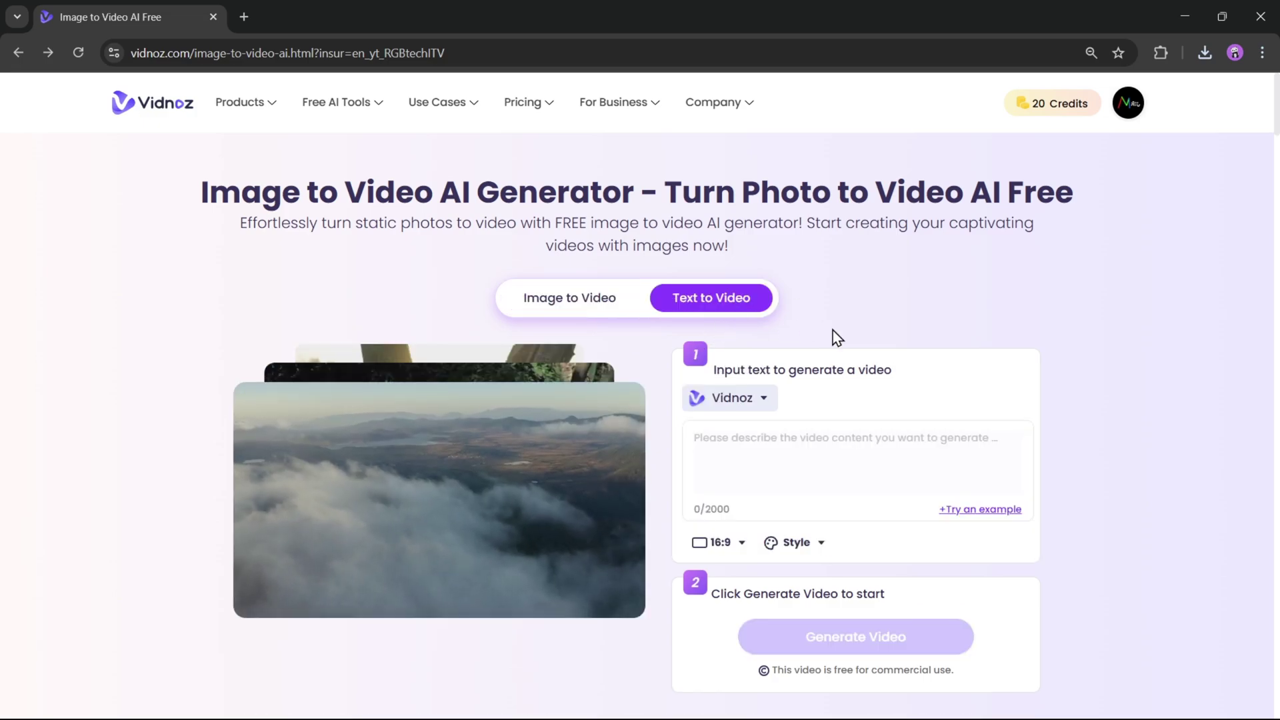
pyautogui.scroll(-2, 837, 338)
pyautogui.scroll(1, 822, 394)
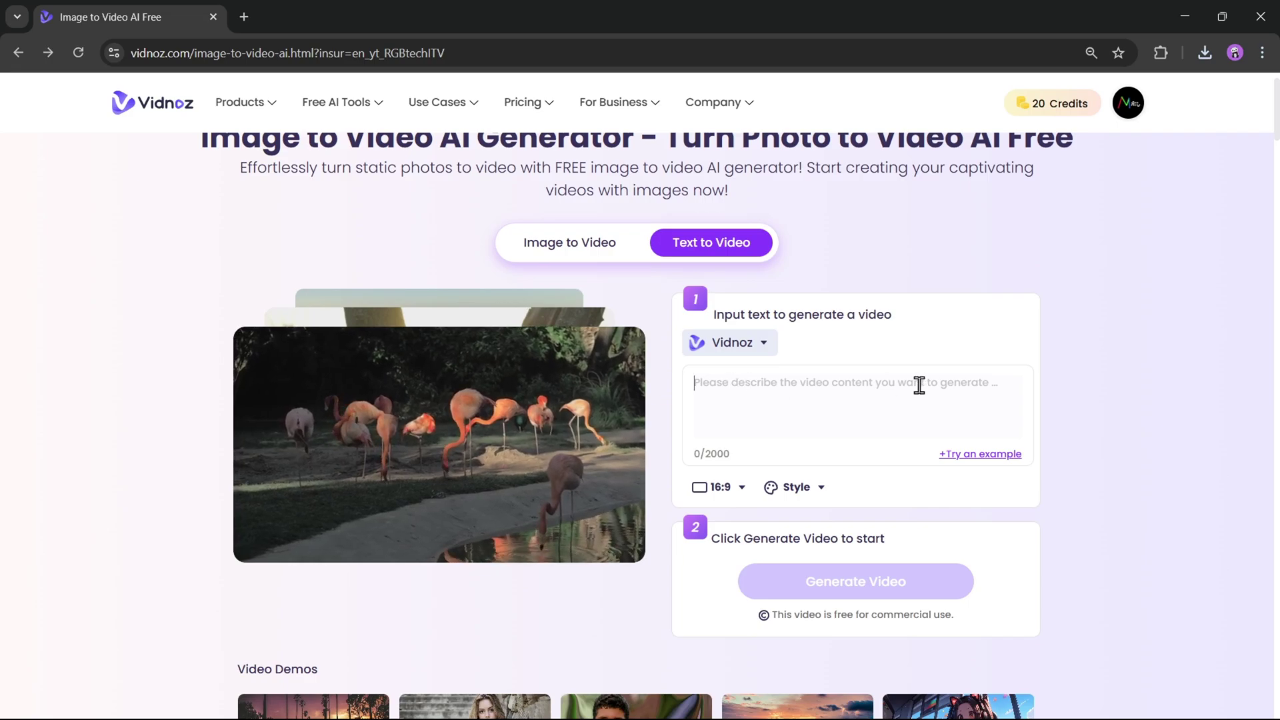
pyautogui.click(990, 455)
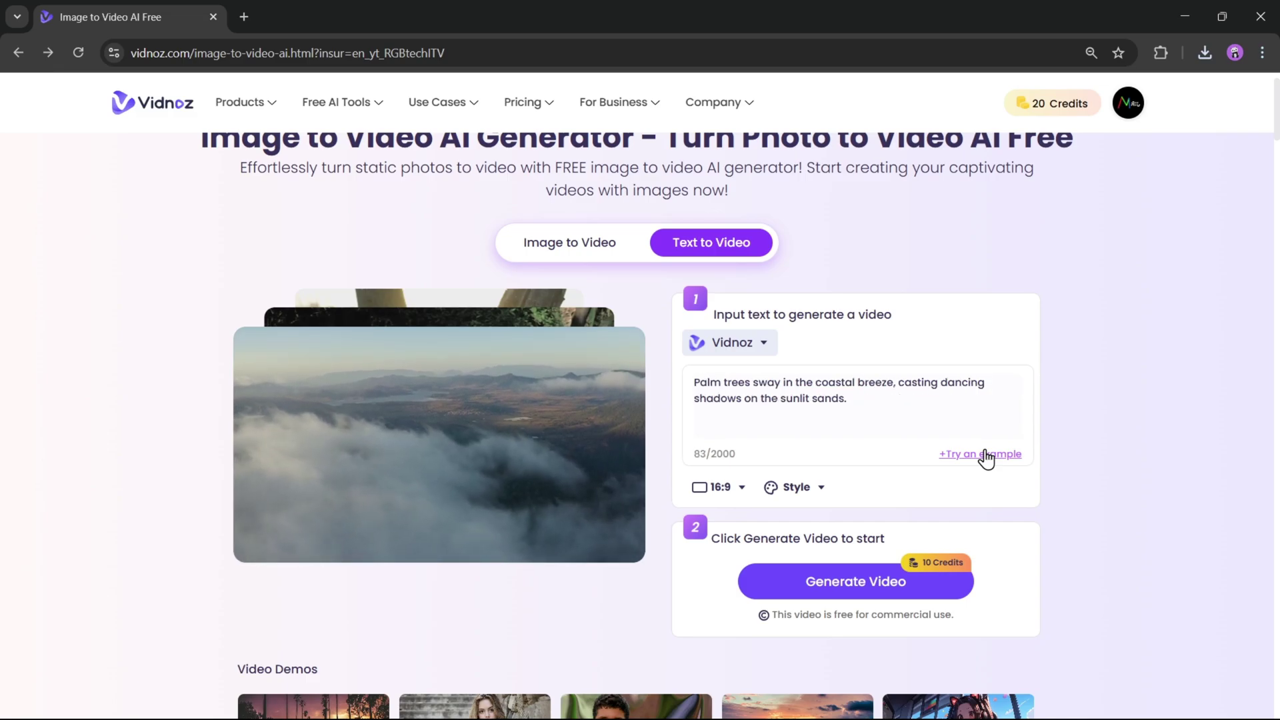
# Generate a 16:9 Cinematic video from the prompt and play the result
pyautogui.click(730, 492)
pyautogui.click(819, 488)
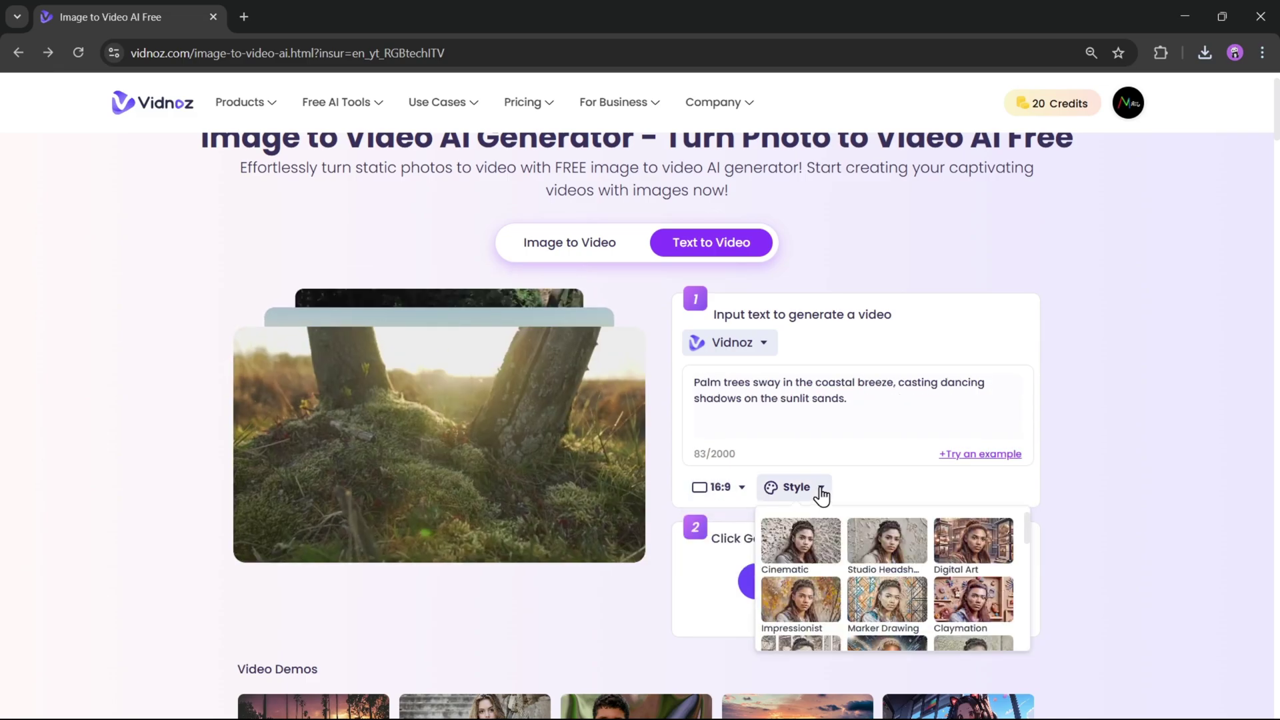
pyautogui.scroll(-5, 913, 586)
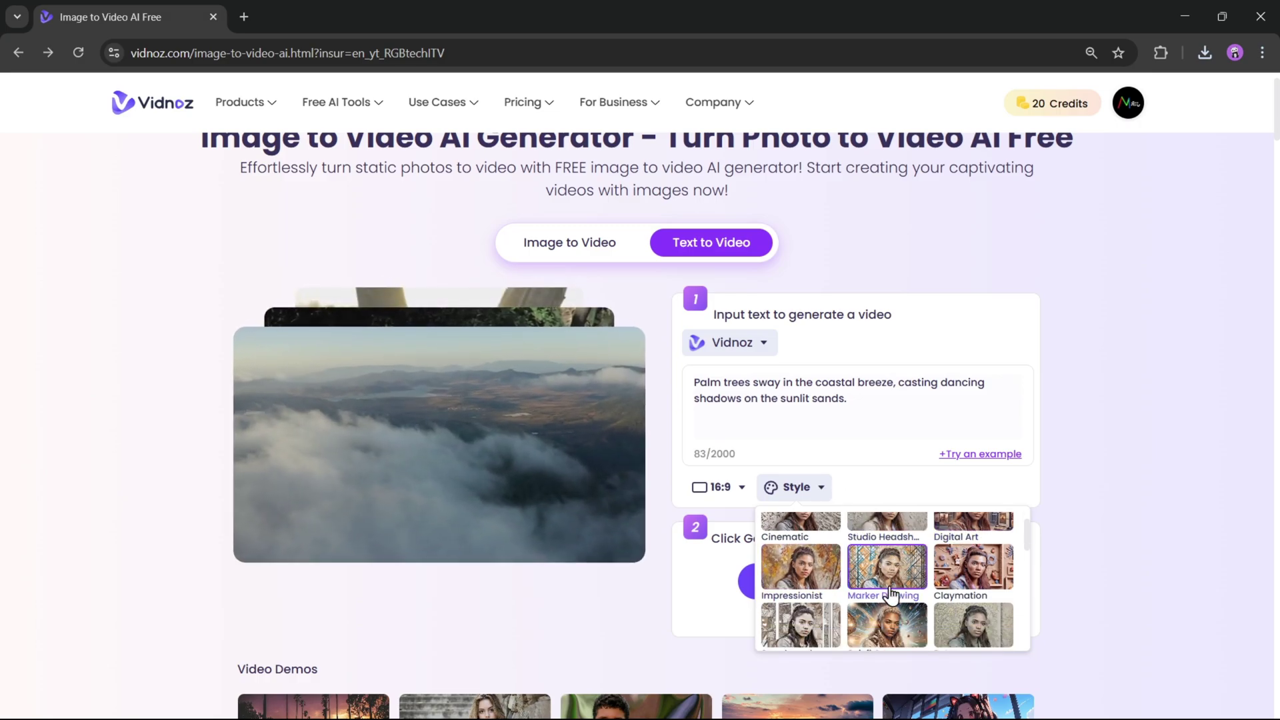
pyautogui.scroll(-10, 893, 594)
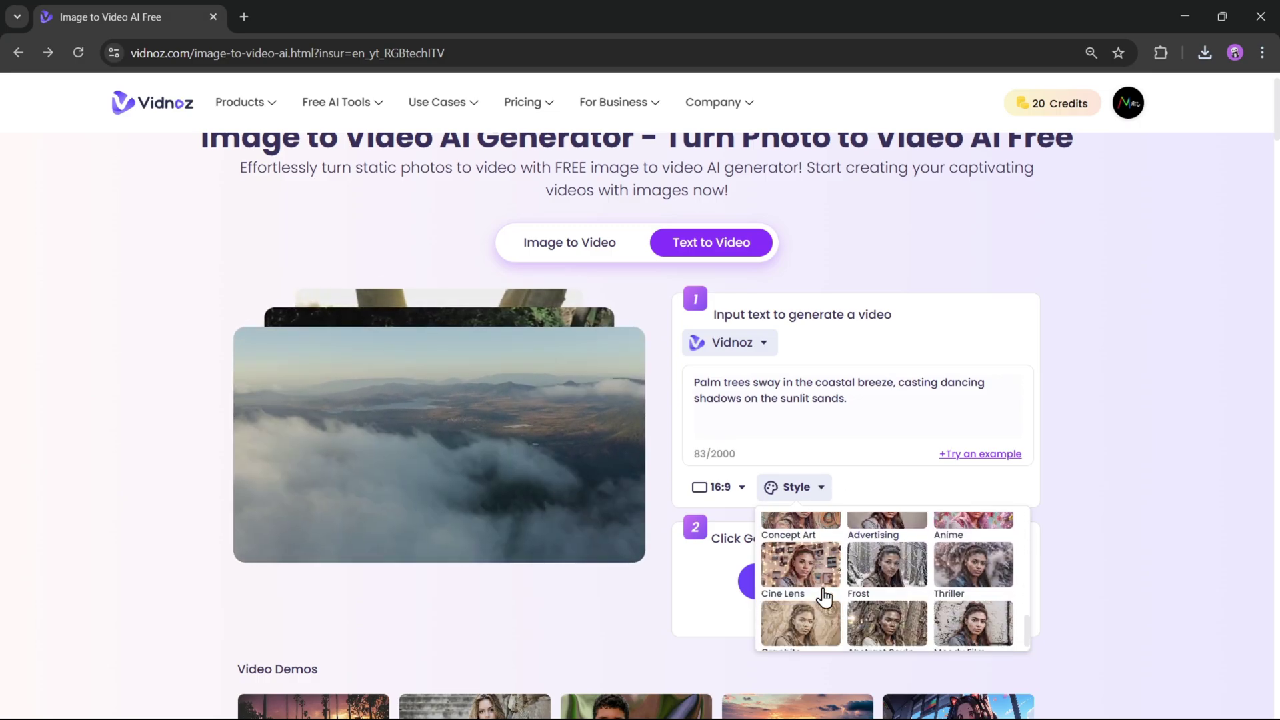
pyautogui.scroll(15, 870, 586)
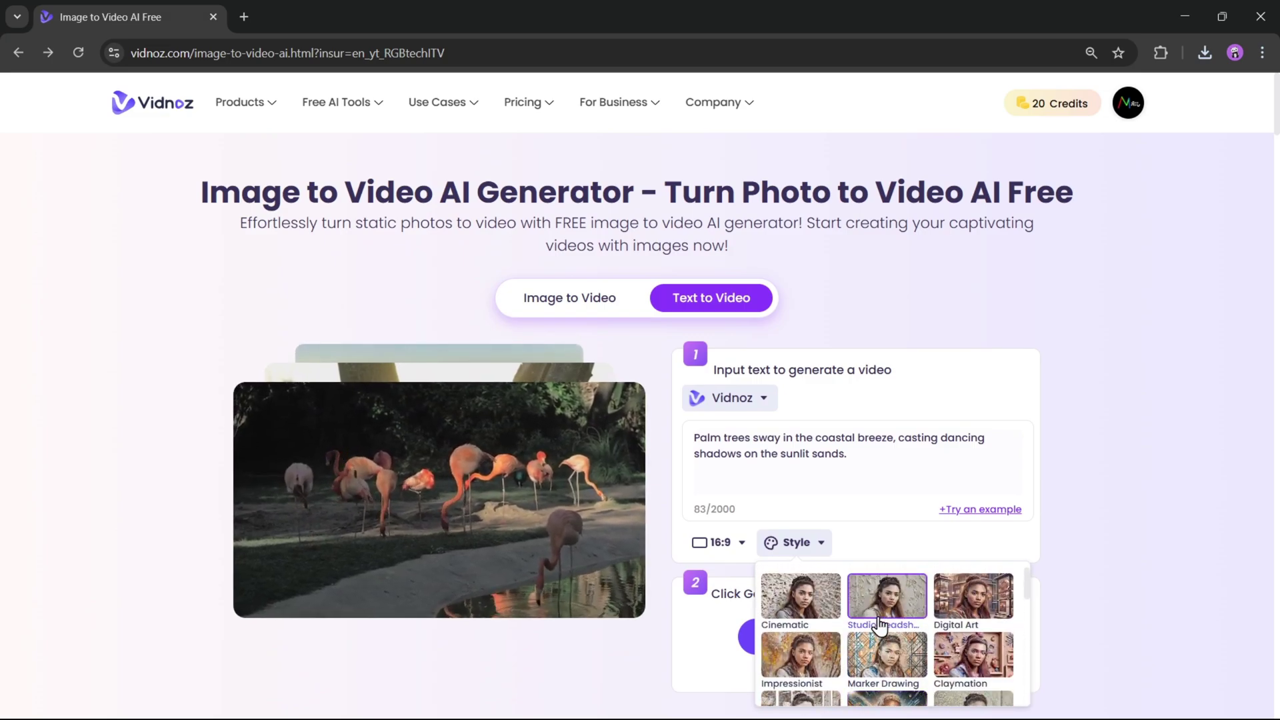
pyautogui.click(812, 604)
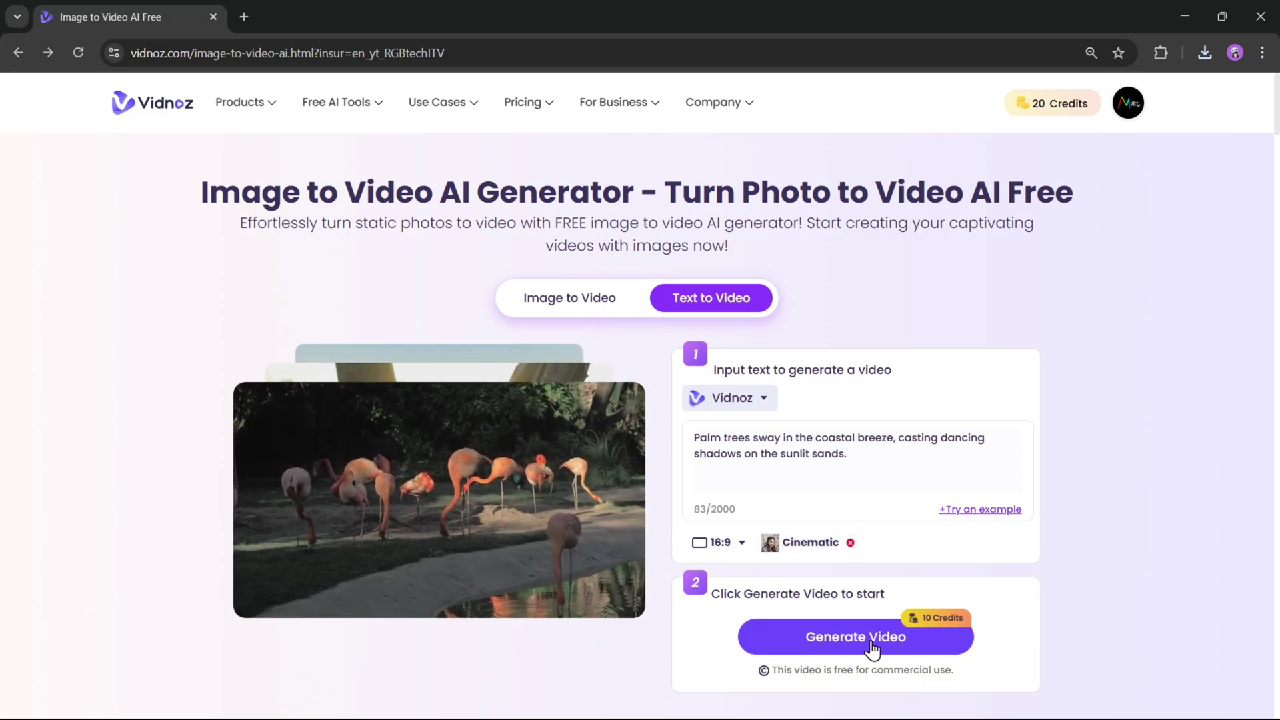
pyautogui.click(877, 646)
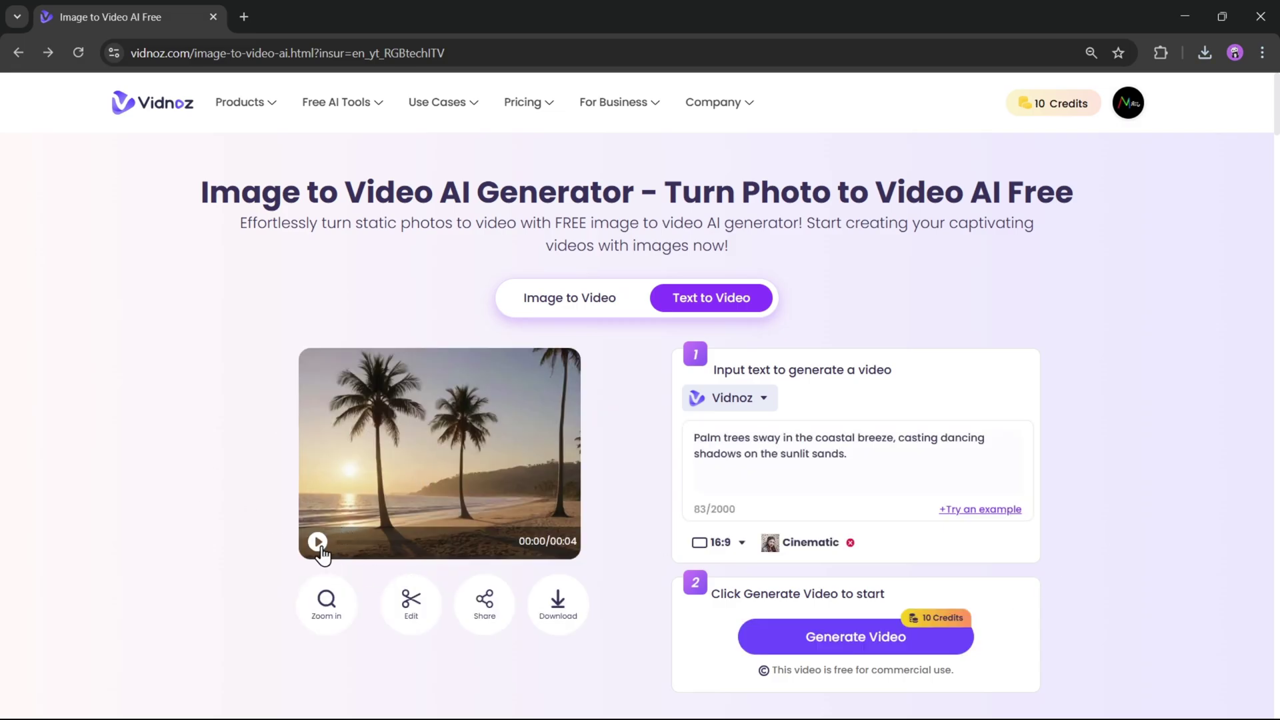
pyautogui.click(318, 543)
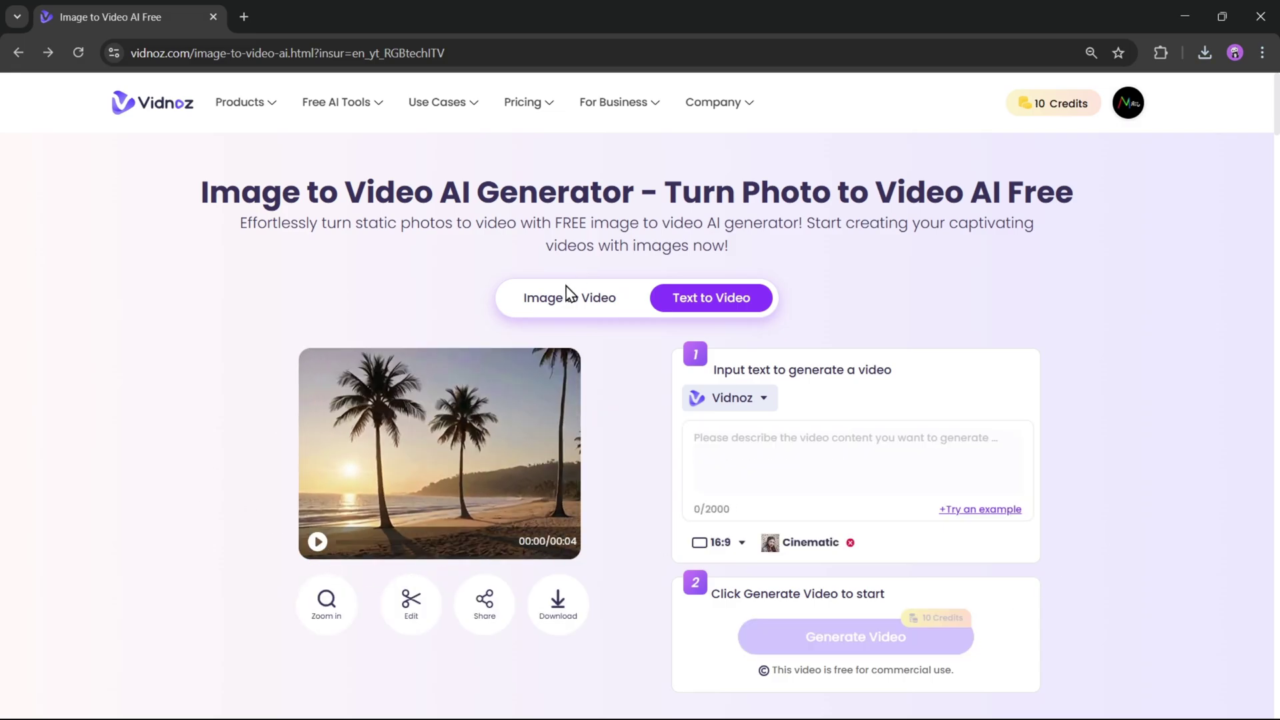
# Select Kling 1.6, enter the dog-spinning-the-earth prompt, and choose the Digital Art style
pyautogui.click(776, 400)
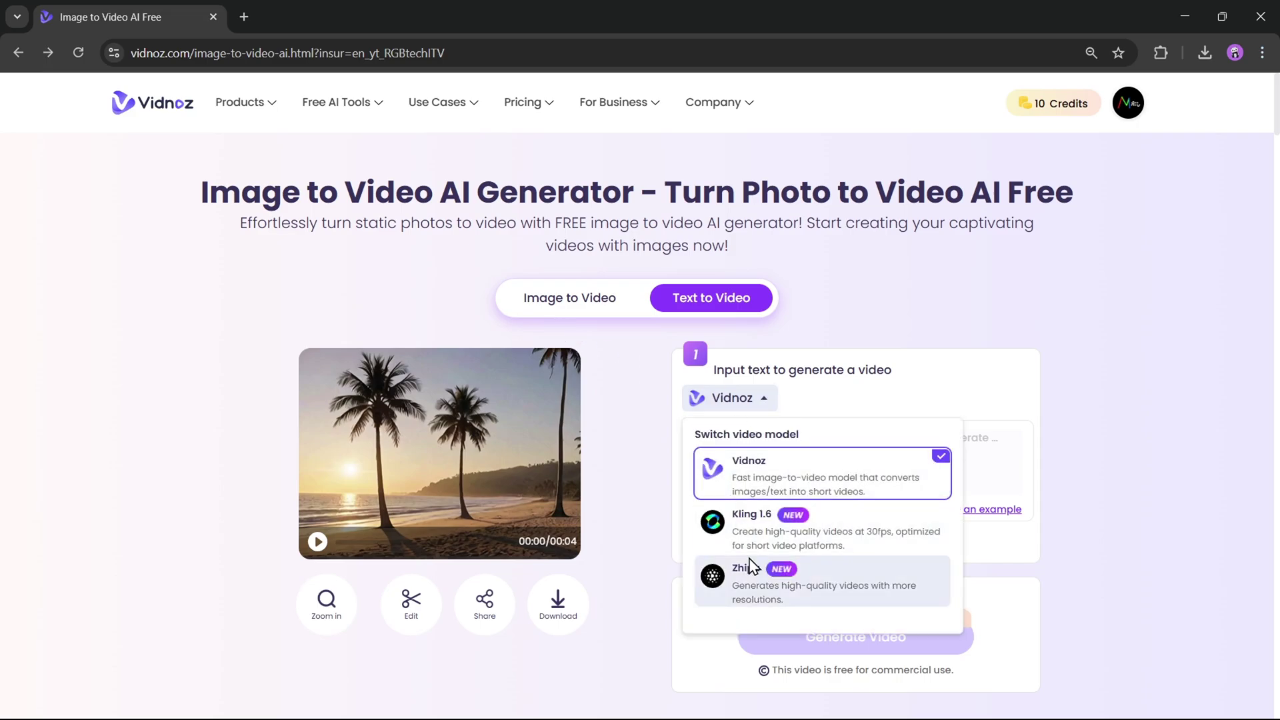
pyautogui.click(886, 539)
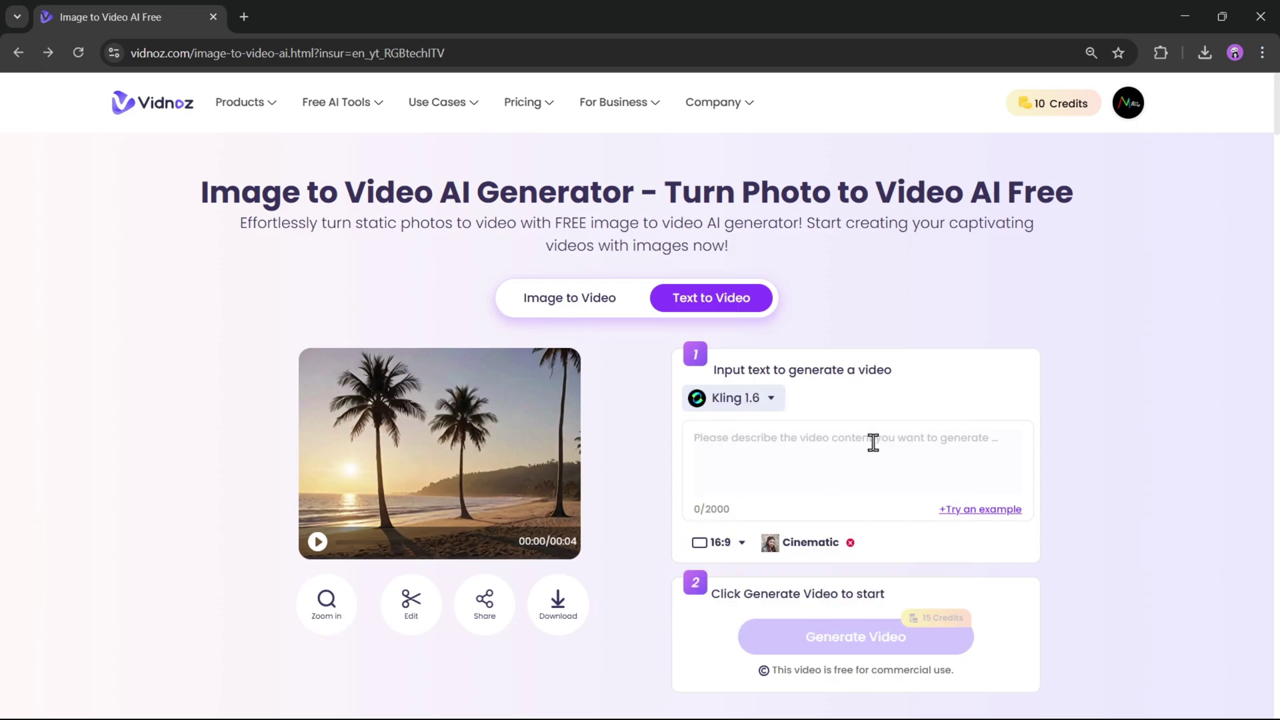
pyautogui.write('Th')
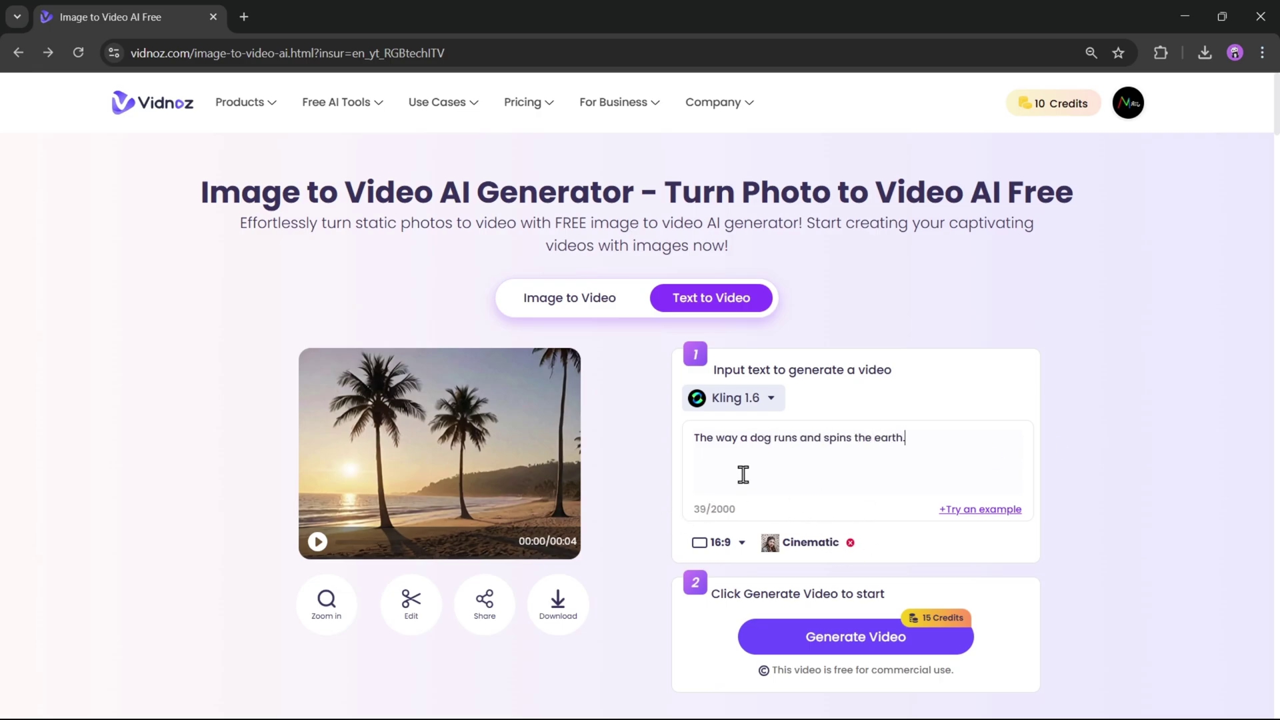
pyautogui.click(810, 542)
pyautogui.scroll(-3, 950, 611)
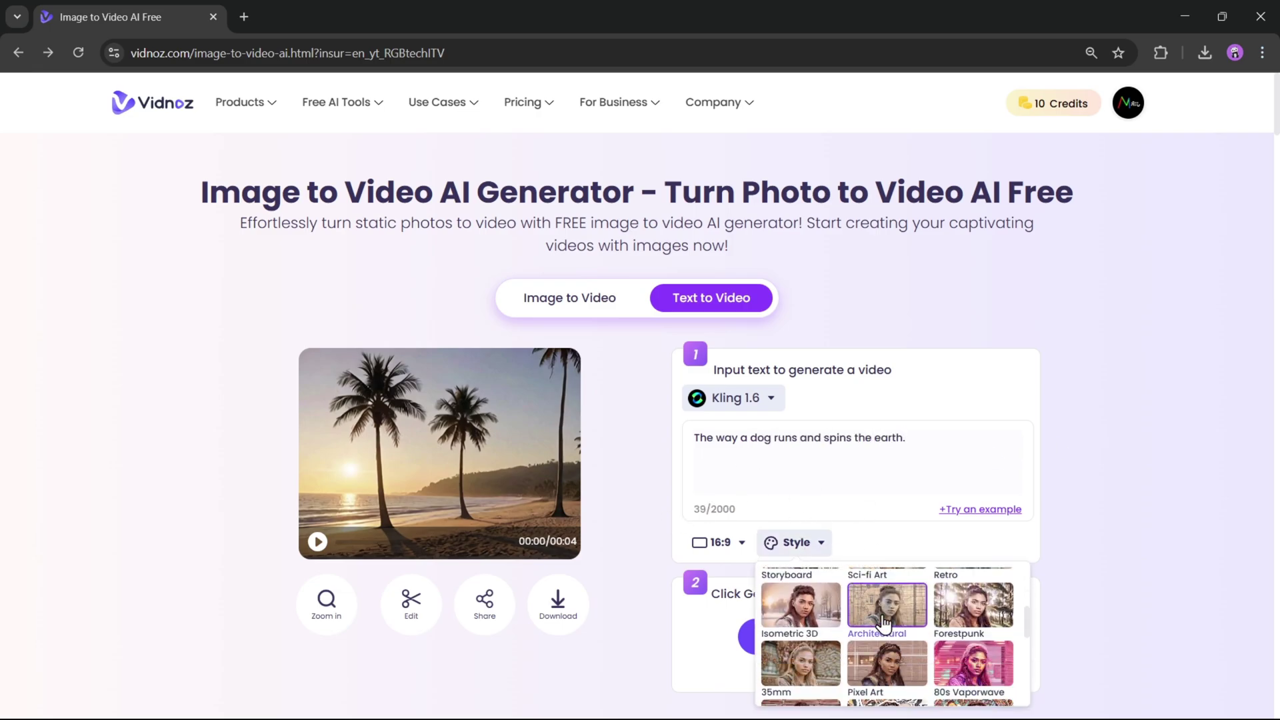
pyautogui.scroll(3, 950, 611)
pyautogui.click(953, 603)
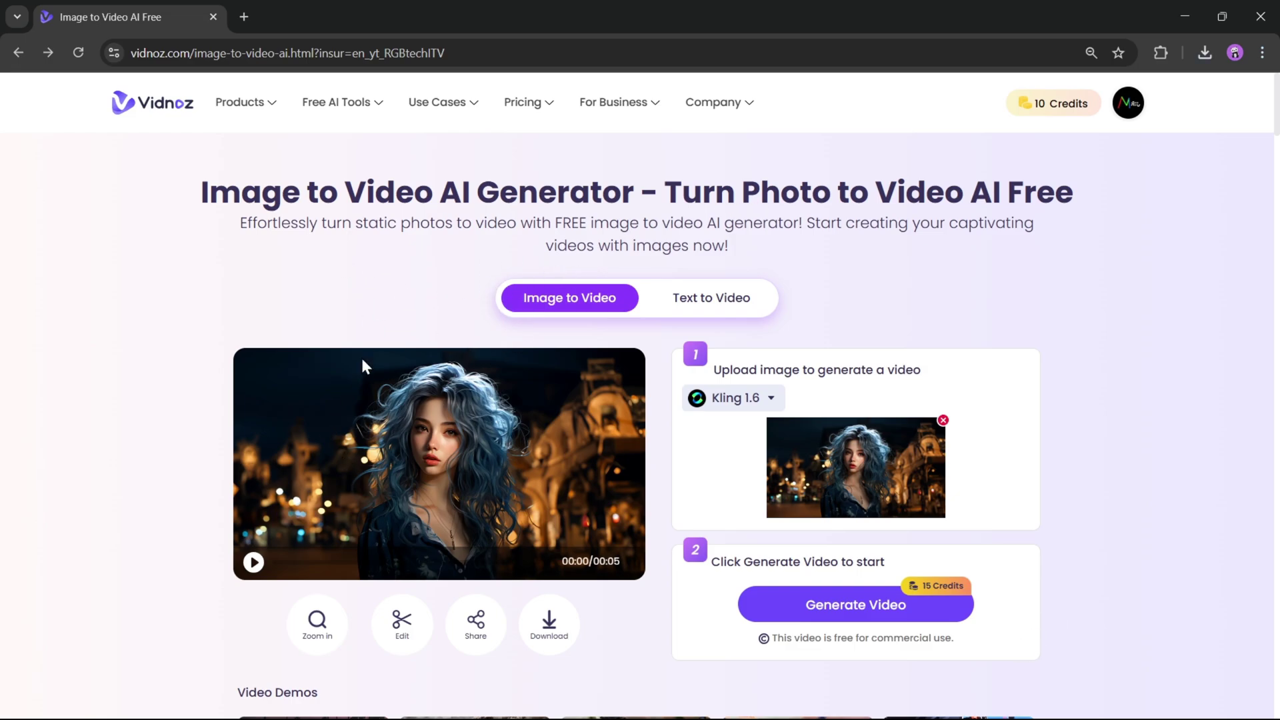
pyautogui.scroll(-12, 640, 633)
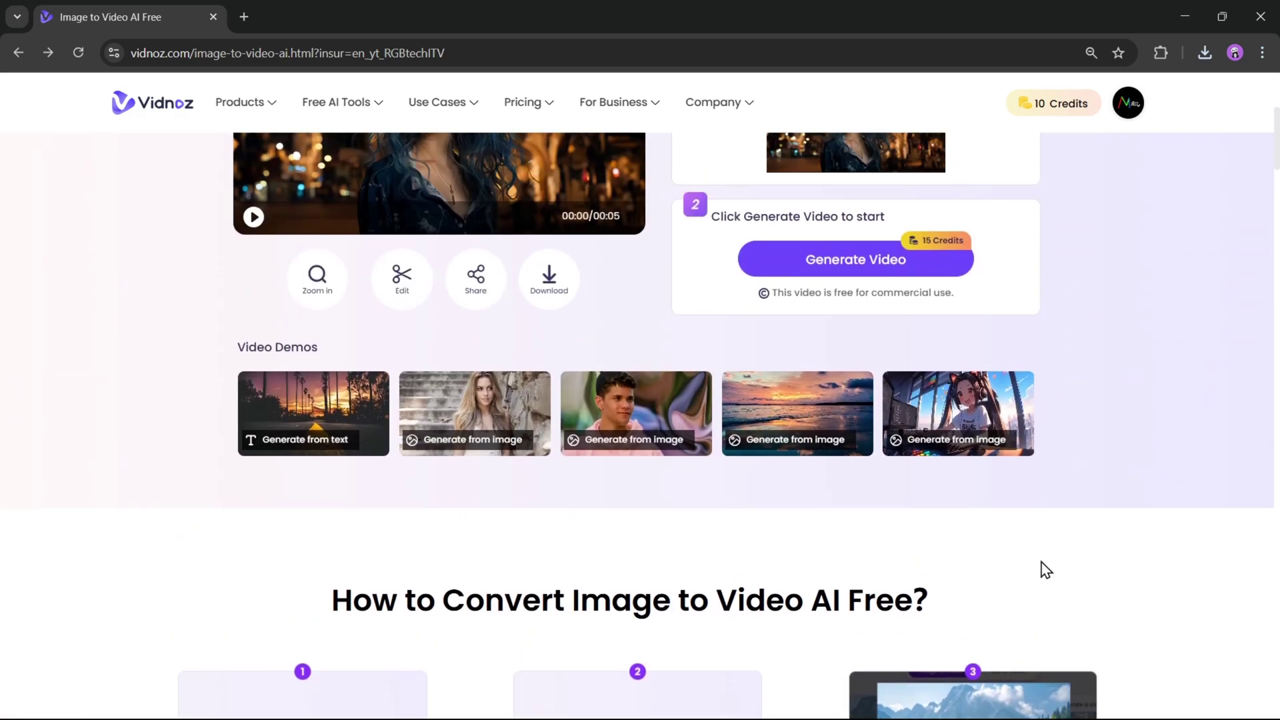
pyautogui.scroll(5, 1045, 570)
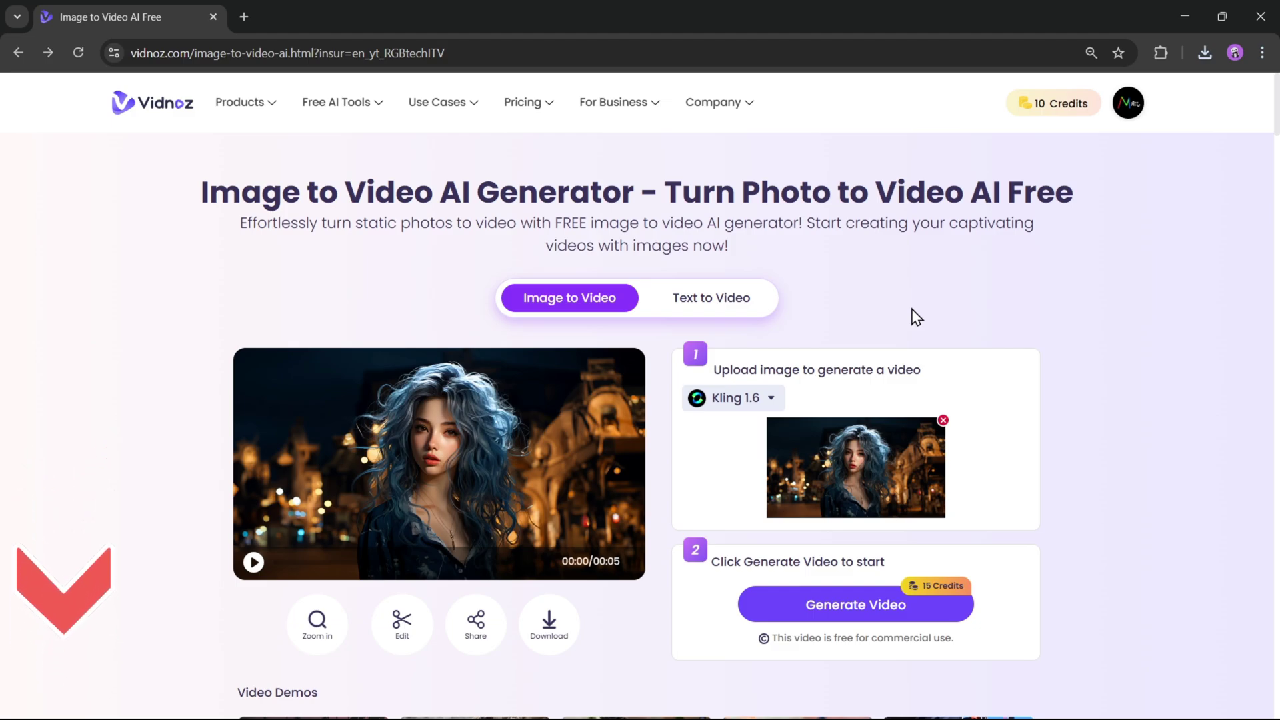
pyautogui.scroll(-1, 1040, 460)
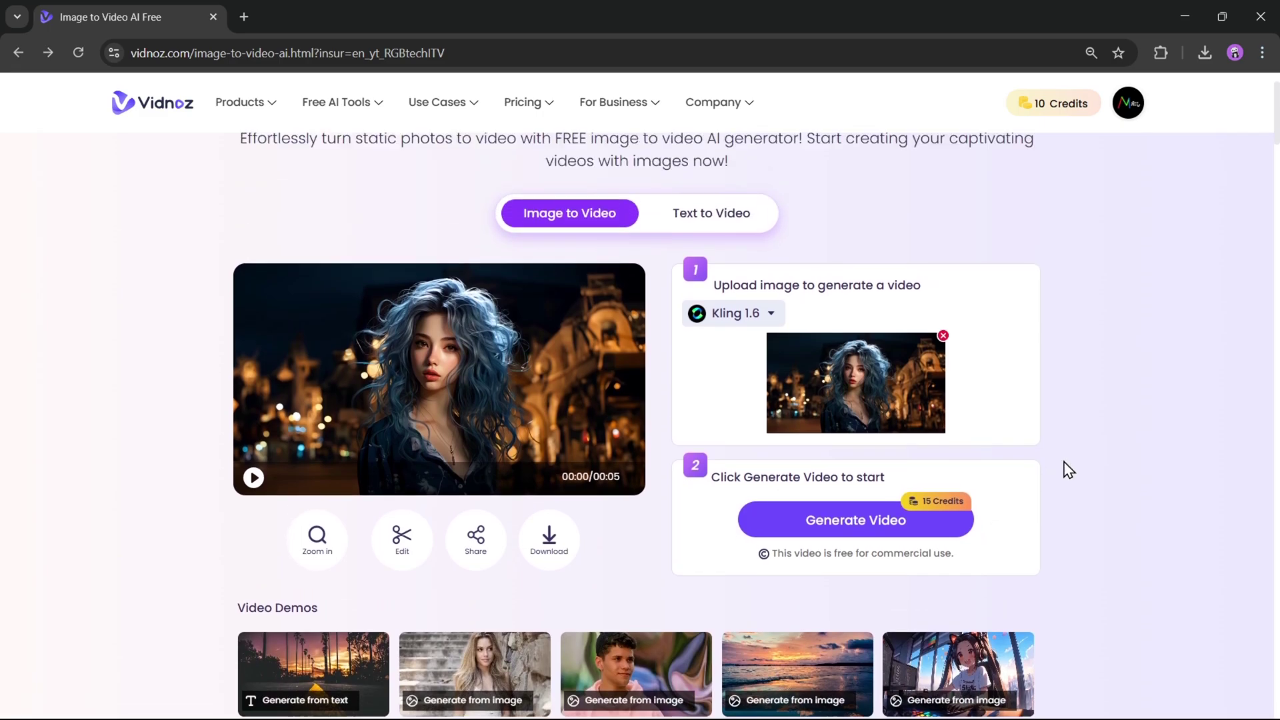
pyautogui.scroll(1, 1093, 465)
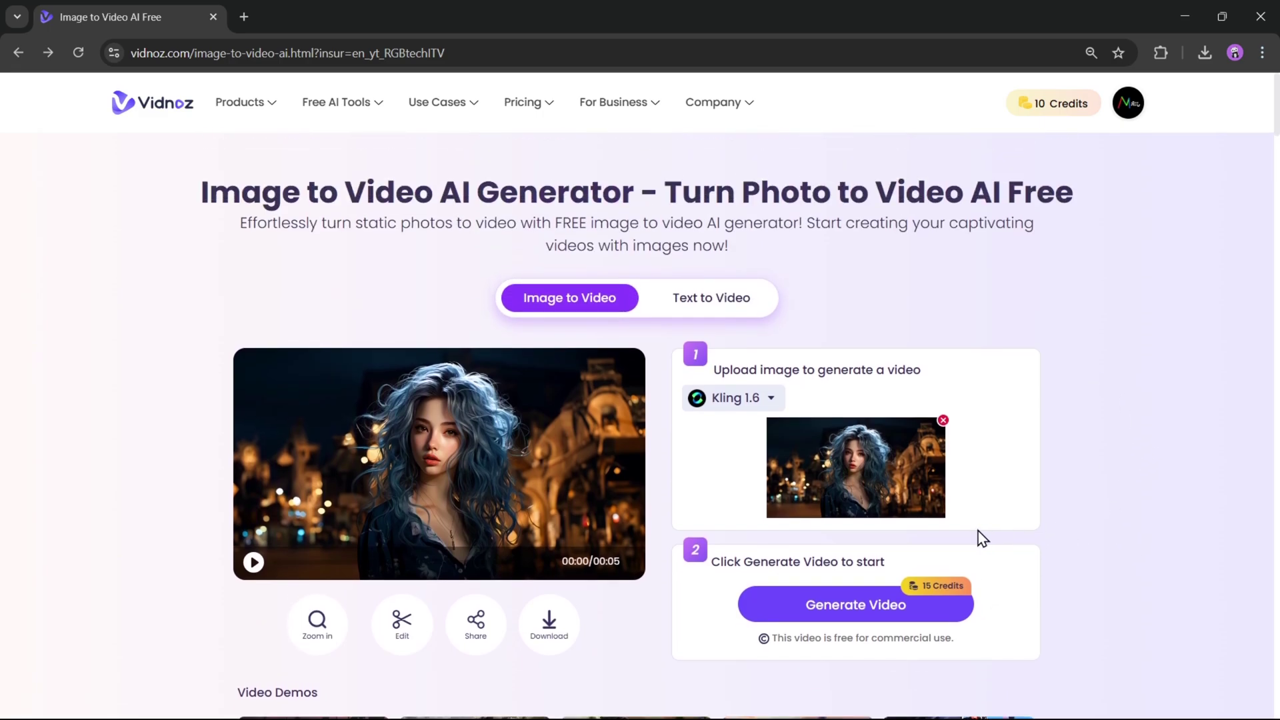